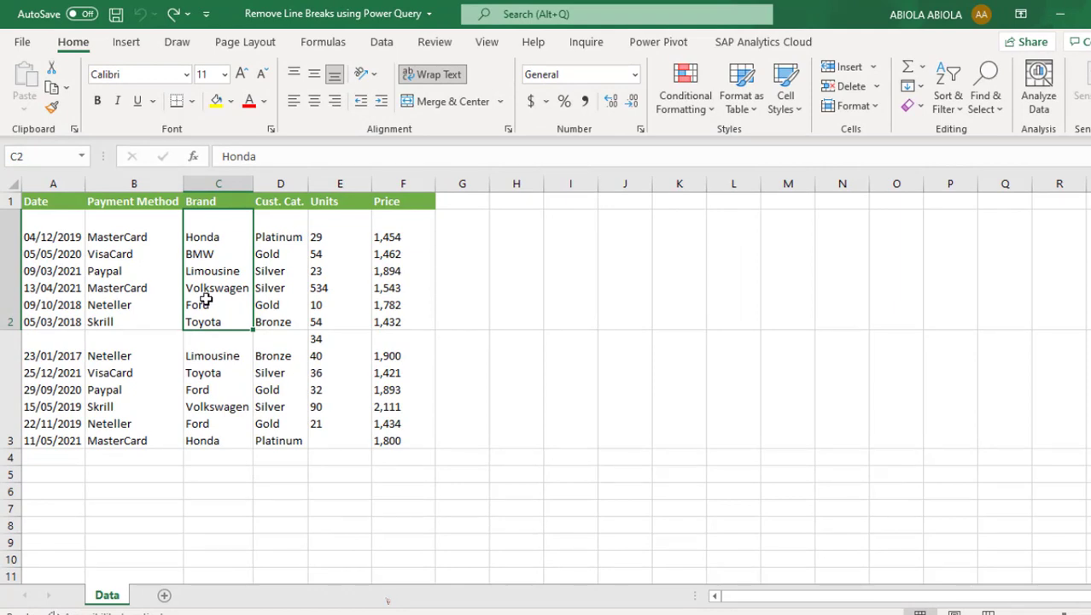
- Load the sheet's data range A1:F3 into Power Query as a table with headers
{"action": "left_click", "coordinate": [382, 49]}
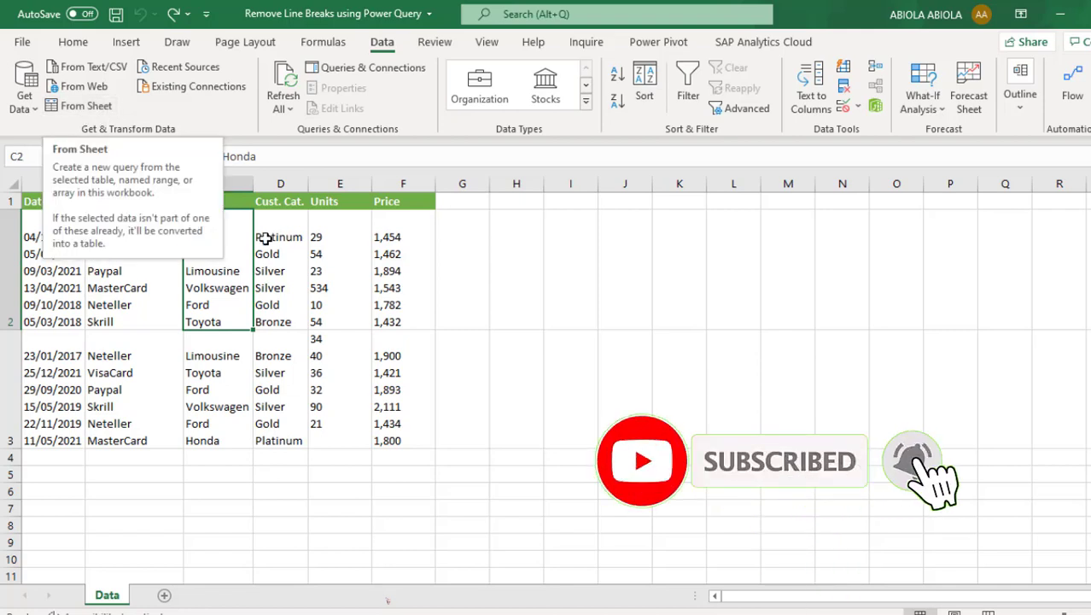
{"action": "right_click", "coordinate": [296, 269]}
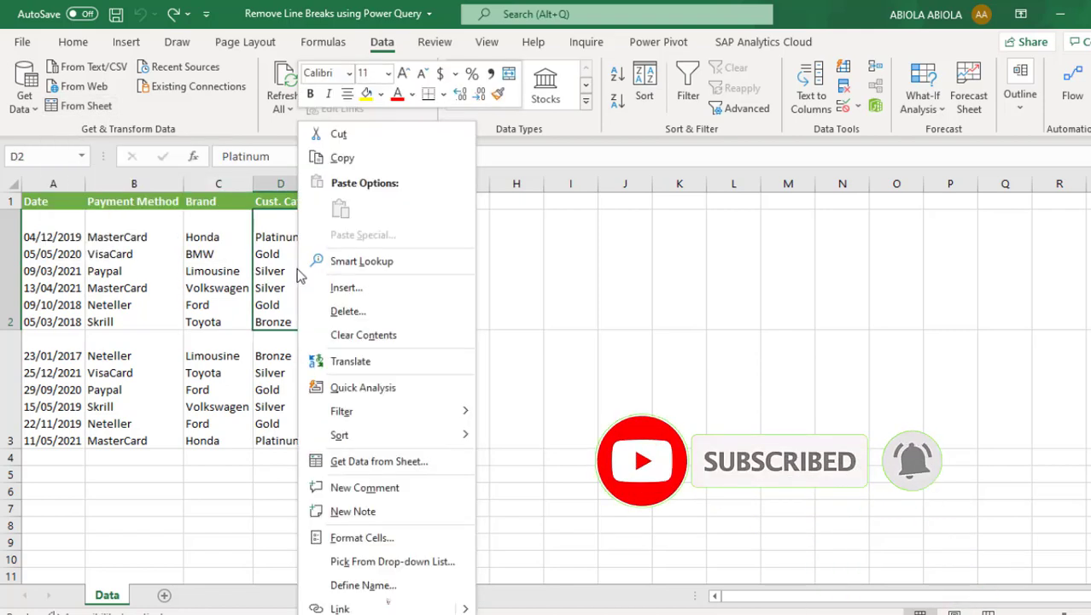
{"action": "left_click", "coordinate": [391, 466]}
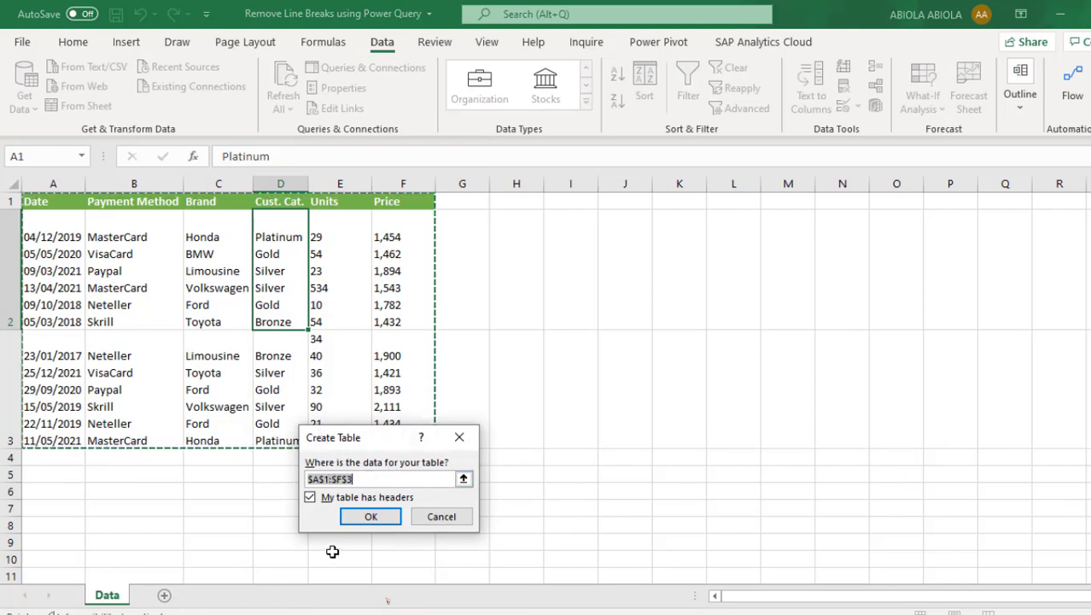
{"action": "left_click", "coordinate": [373, 520]}
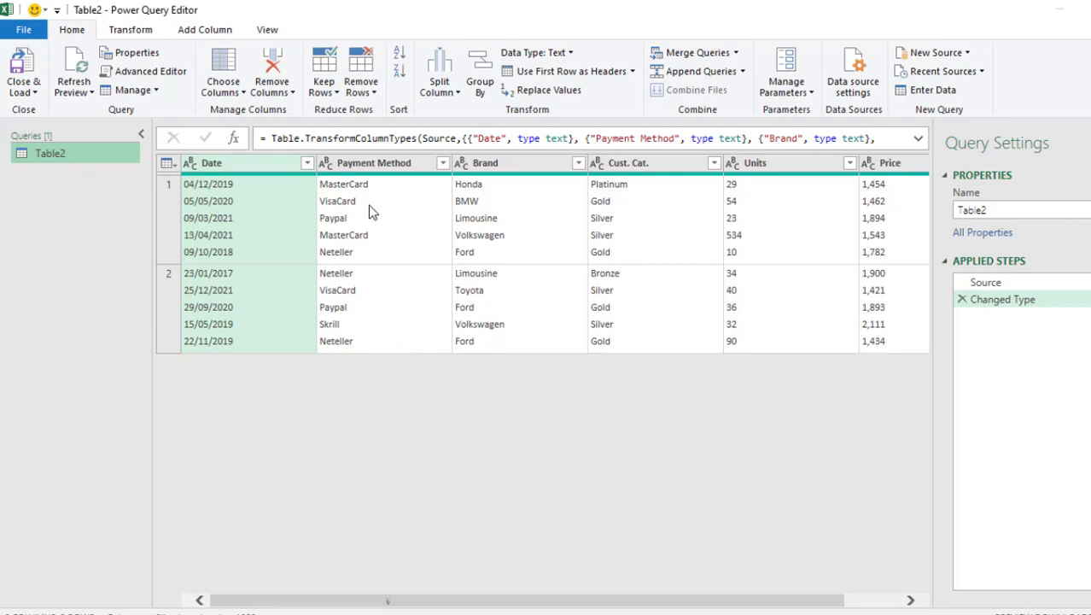
- Start a new custom column and name it Custom1
{"action": "left_click", "coordinate": [207, 32]}
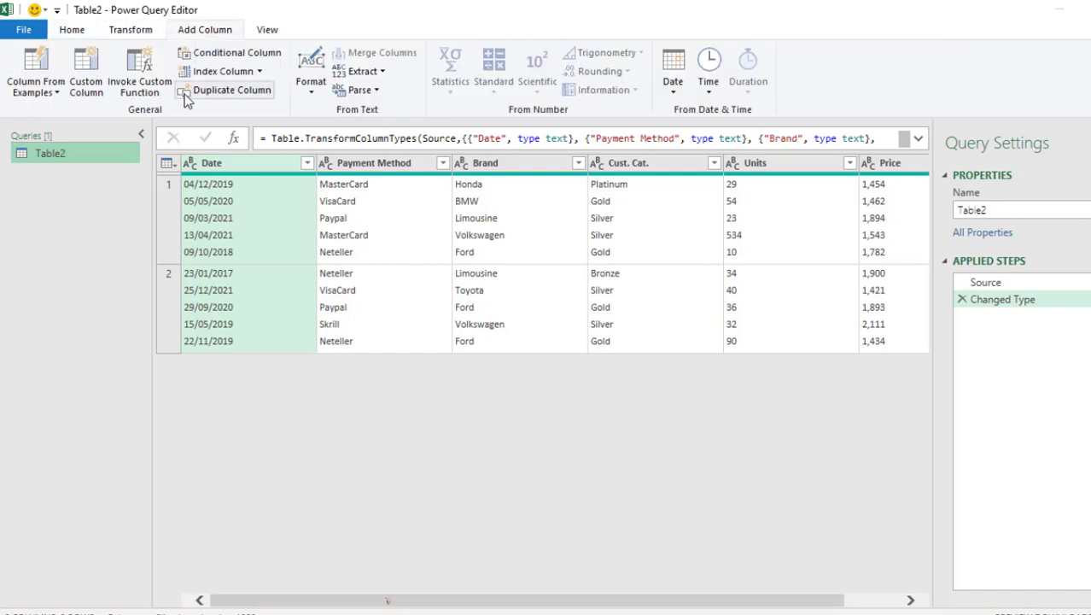
{"action": "left_click", "coordinate": [85, 88]}
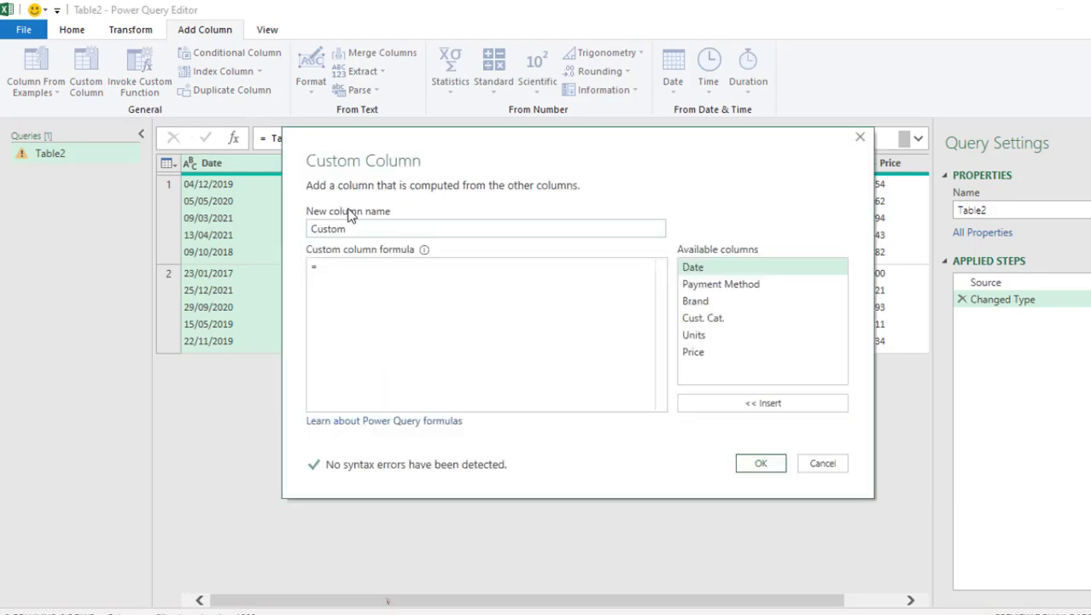
{"action": "left_click", "coordinate": [369, 231]}
{"action": "type", "text": "1"}
{"action": "left_click", "coordinate": [377, 261]}
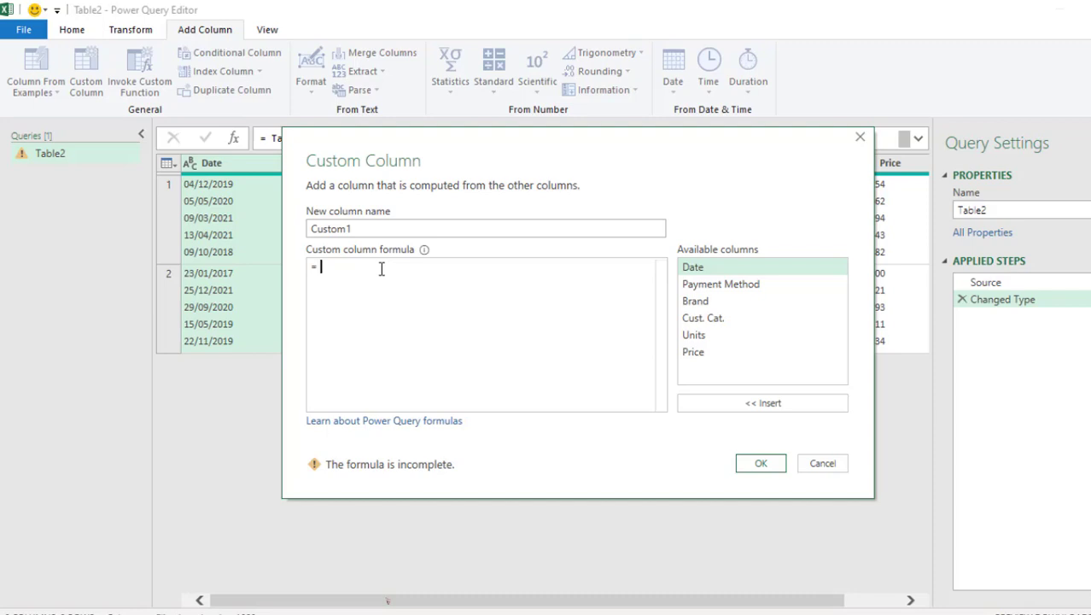
- Begin the Custom1 formula with the Text.Split function and its opening parenthesis, removing the duplicated Text prefix
{"action": "type", "text": "Text."}
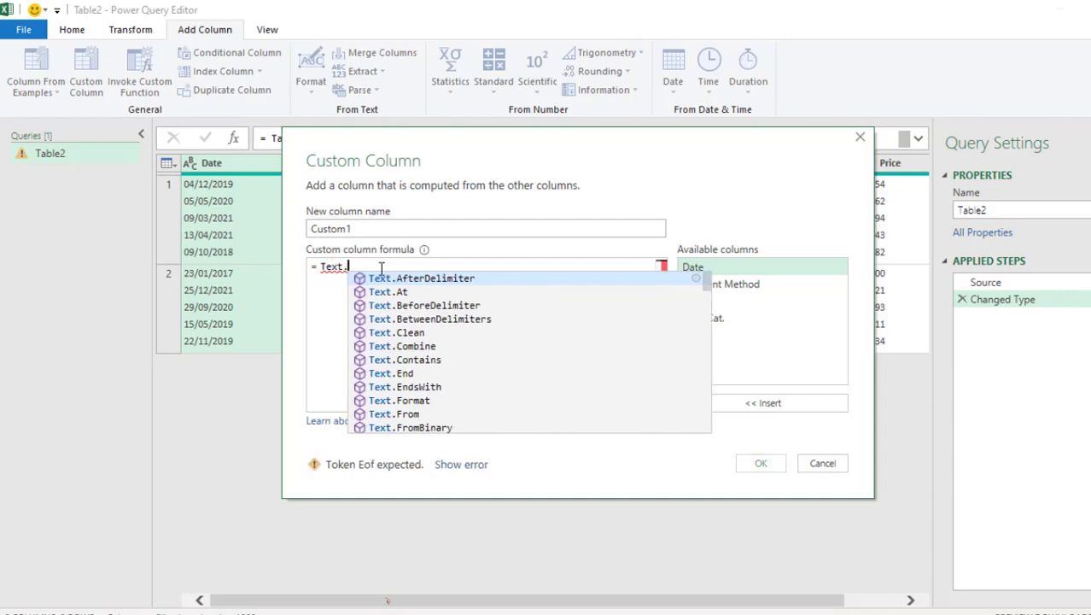
{"action": "type", "text": "spli"}
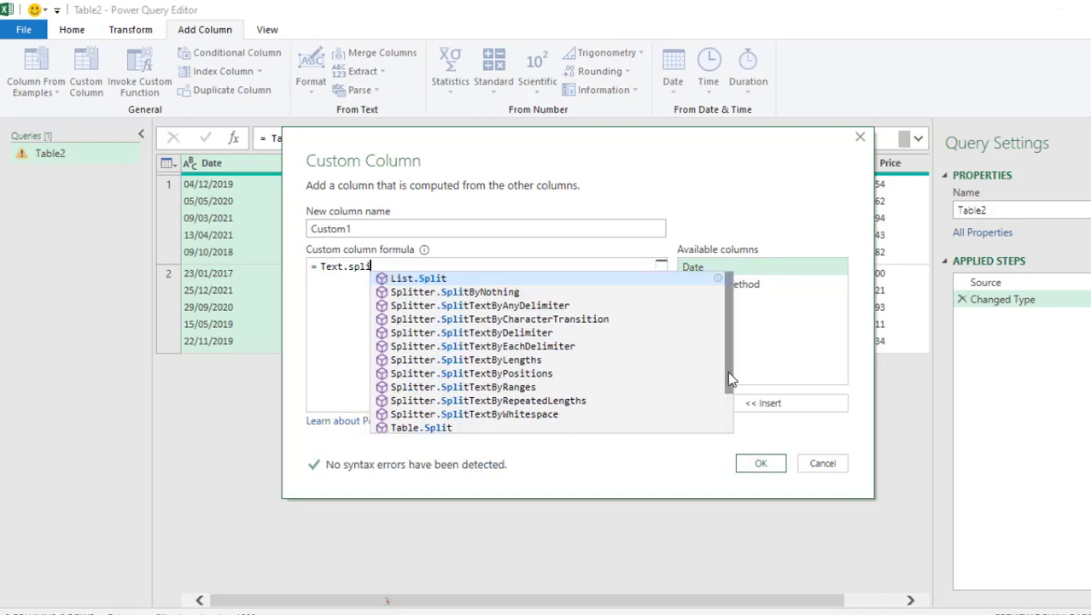
{"action": "scroll", "coordinate": [734, 371], "scroll_direction": "down", "scroll_amount": 2}
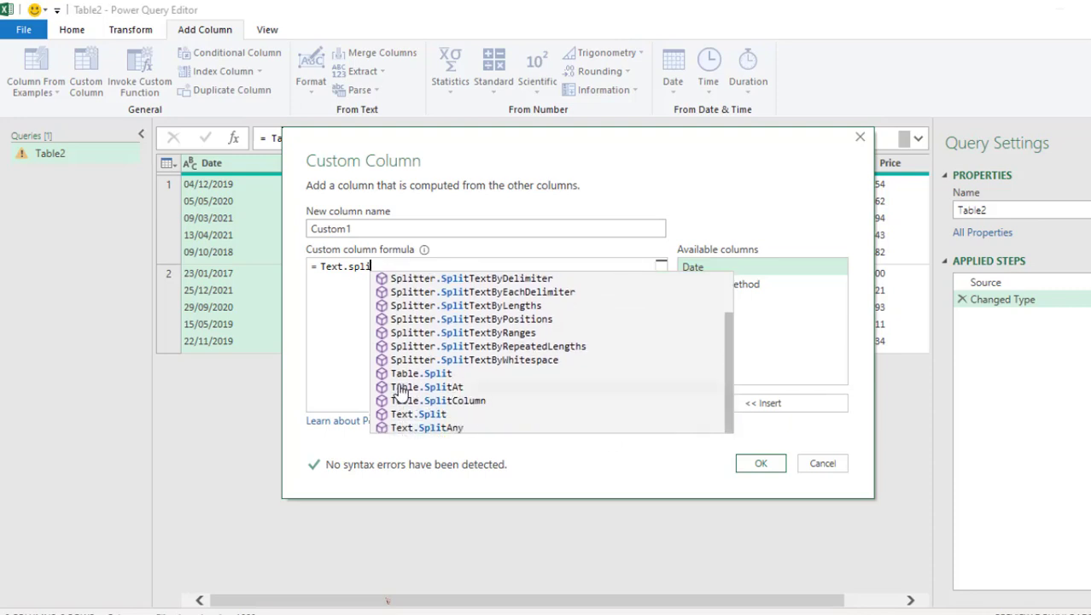
{"action": "key", "text": "Escape"}
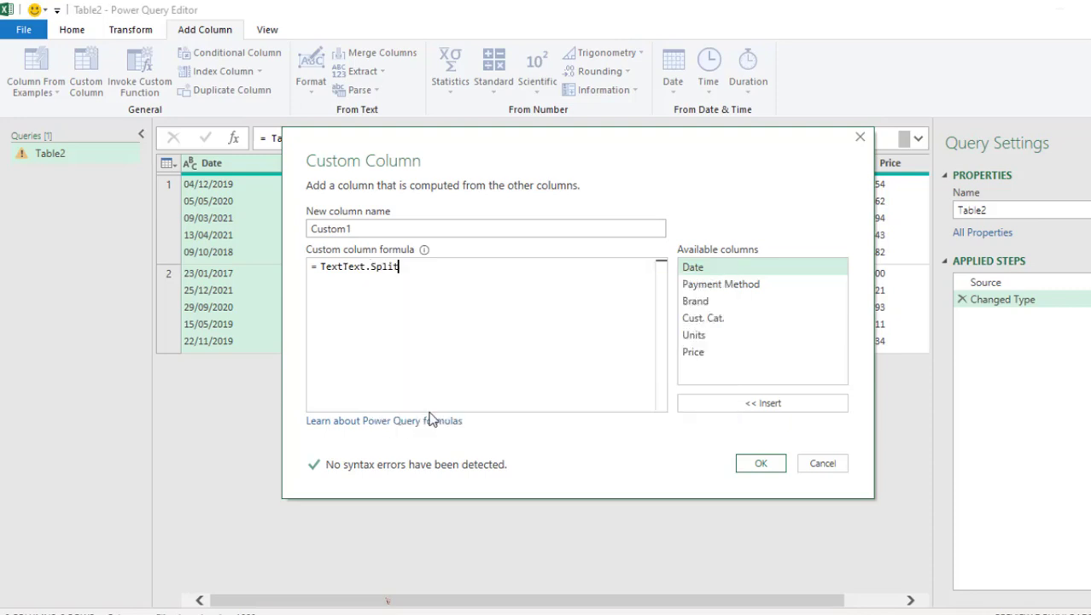
{"action": "type", "text": "("}
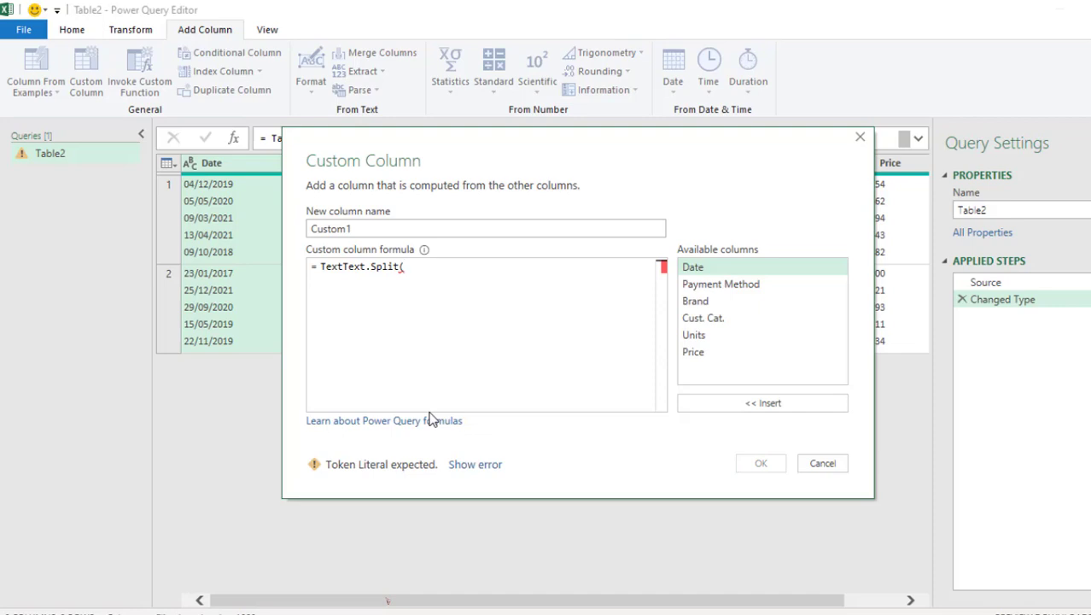
{"action": "left_click", "coordinate": [343, 266]}
{"action": "key", "text": "BackSpace"}
{"action": "key", "text": "BackSpace"}
{"action": "key", "text": "BackSpace"}
{"action": "key", "text": "BackSpace"}
{"action": "left_click", "coordinate": [438, 267]}
{"action": "key", "text": "BackSpace"}
{"action": "type", "text": "("}
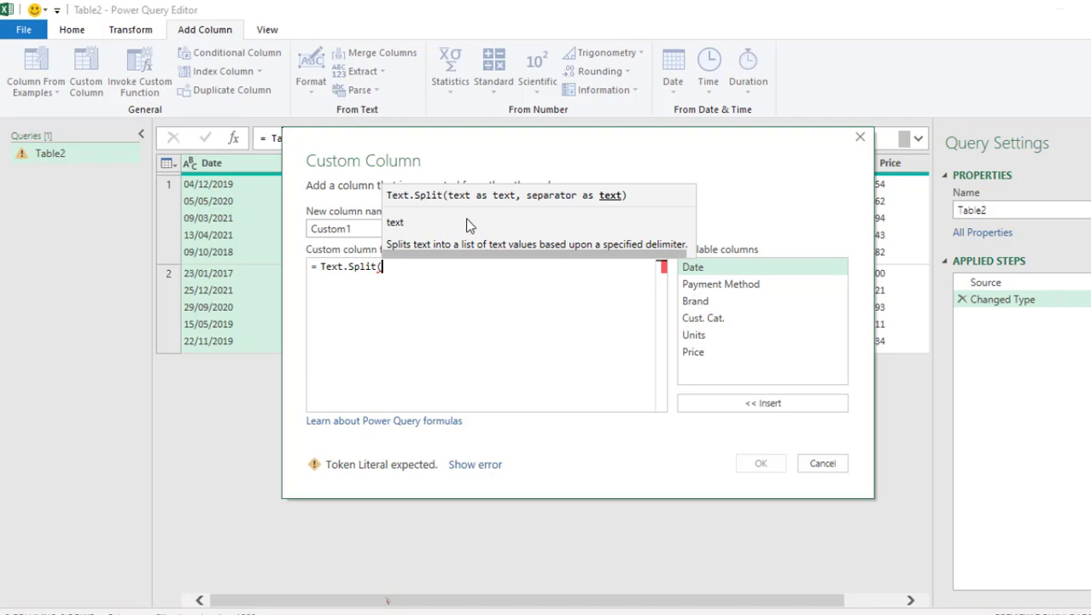
- Complete the formula as Text.Split([Date],"#(lf)") and create the Custom1 column
{"action": "double_click", "coordinate": [693, 270]}
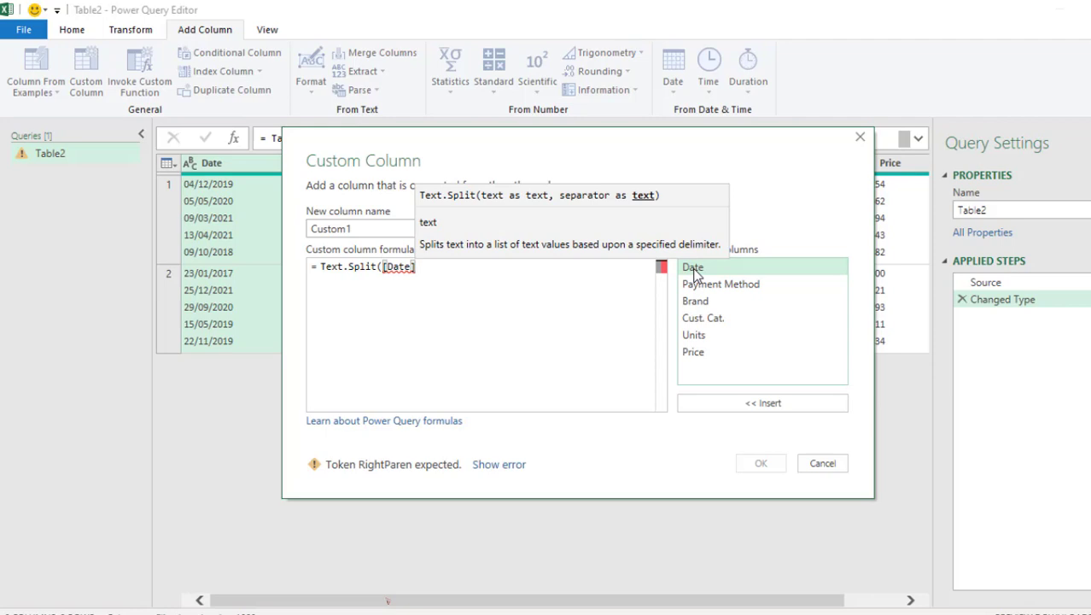
{"action": "type", "text": ","}
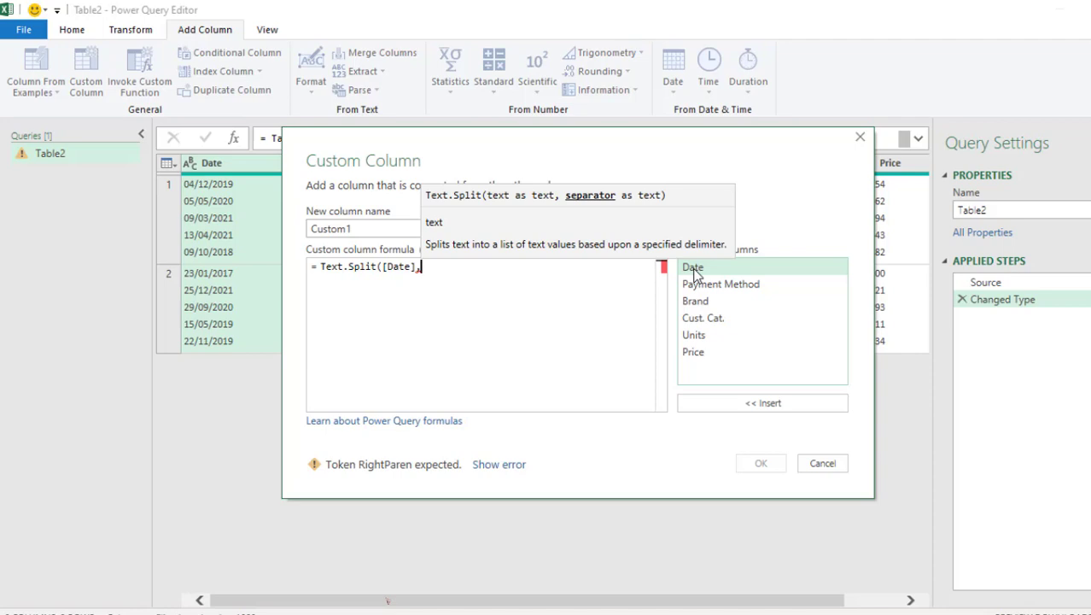
{"action": "type", "text": "\""}
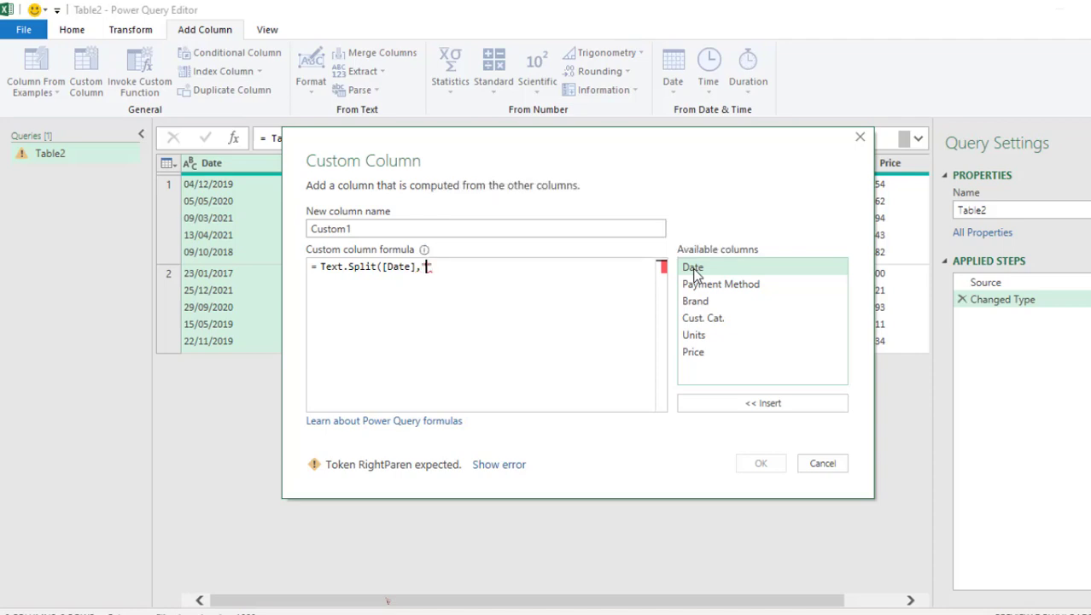
{"action": "type", "text": "#("}
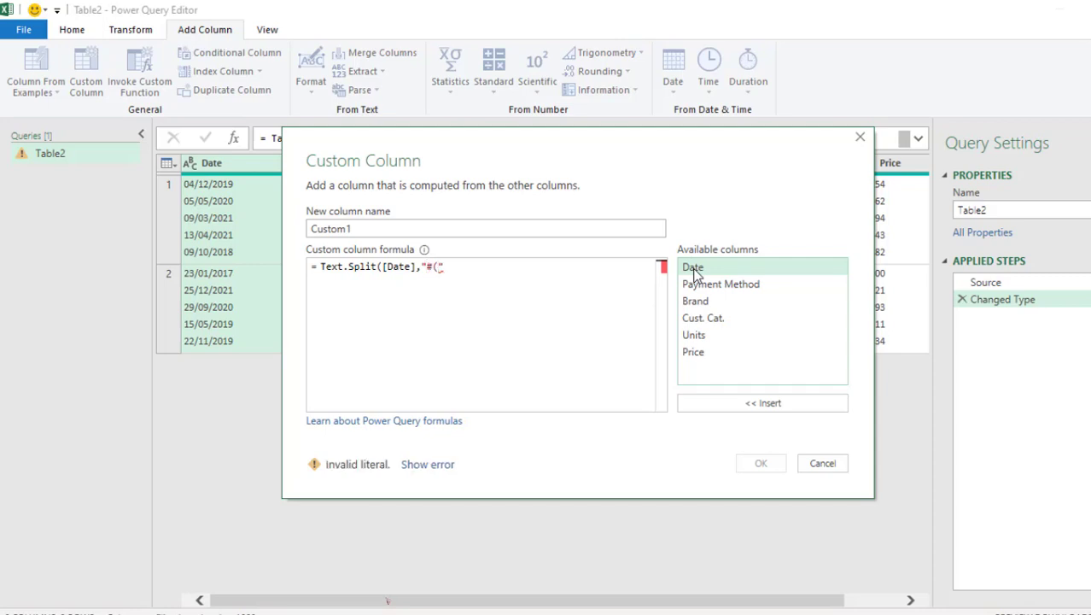
{"action": "type", "text": "lf)"}
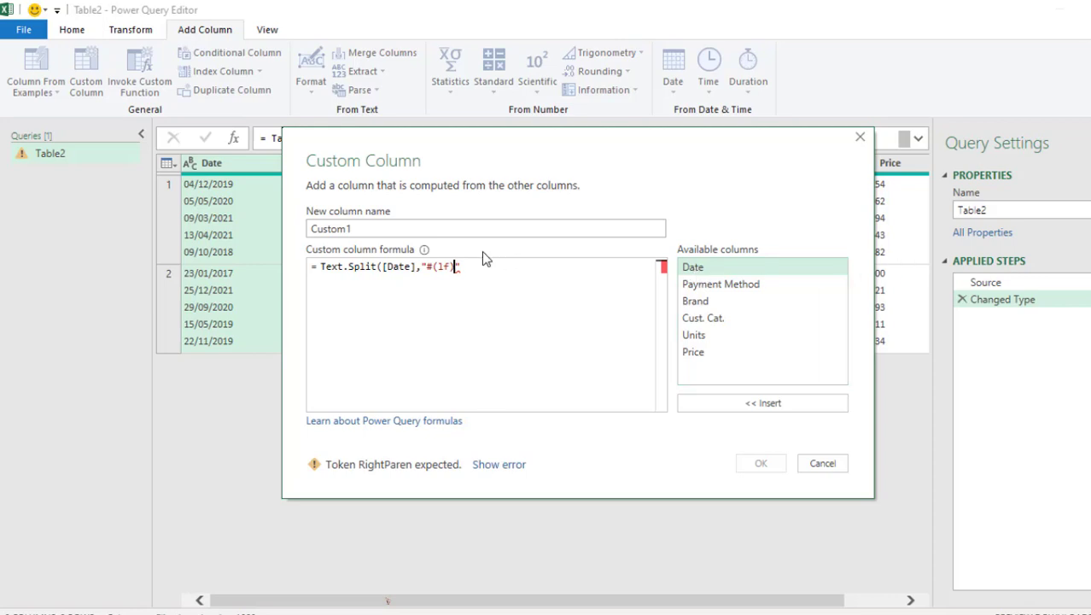
{"action": "left_click", "coordinate": [496, 270]}
{"action": "type", "text": ")"}
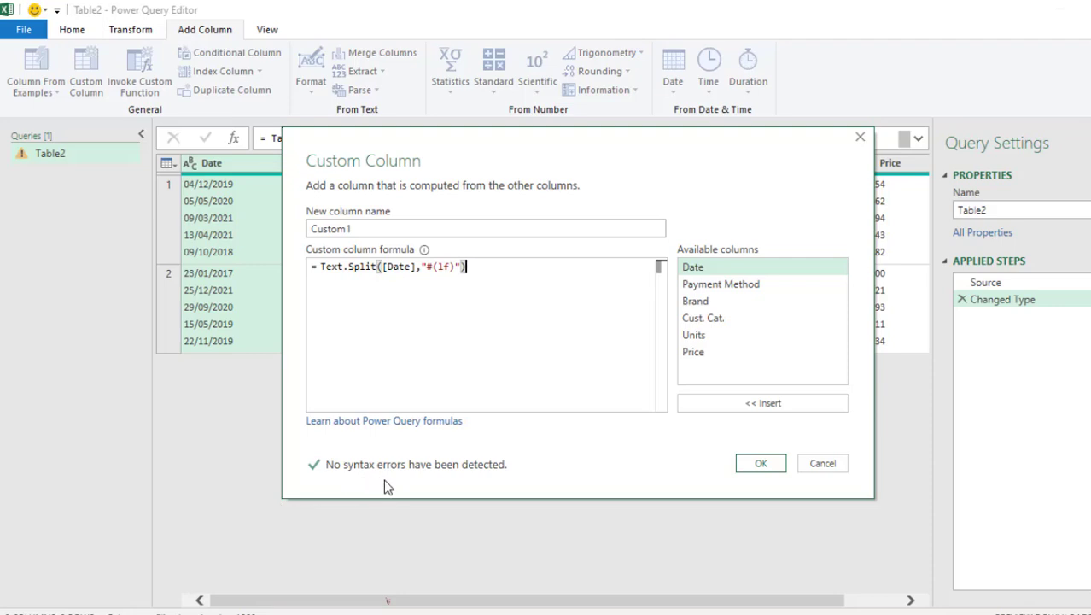
{"action": "left_click", "coordinate": [755, 467]}
- Preview the split date lists in both rows of the Custom1 column, enlarging the preview area
{"action": "left_click", "coordinate": [857, 189]}
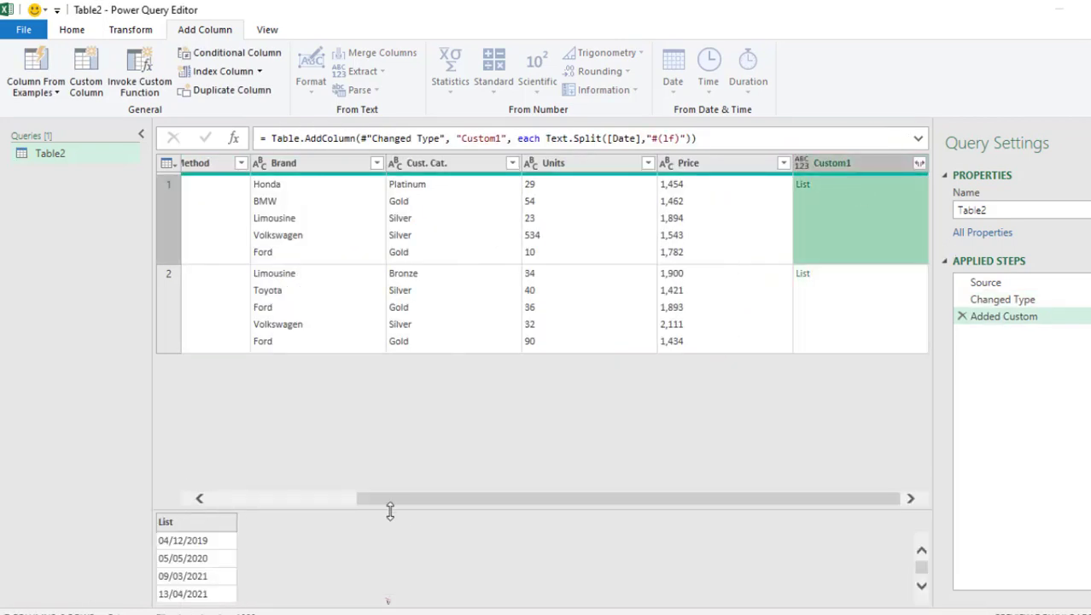
{"action": "left_click_drag", "start_coordinate": [390, 511], "coordinate": [367, 412]}
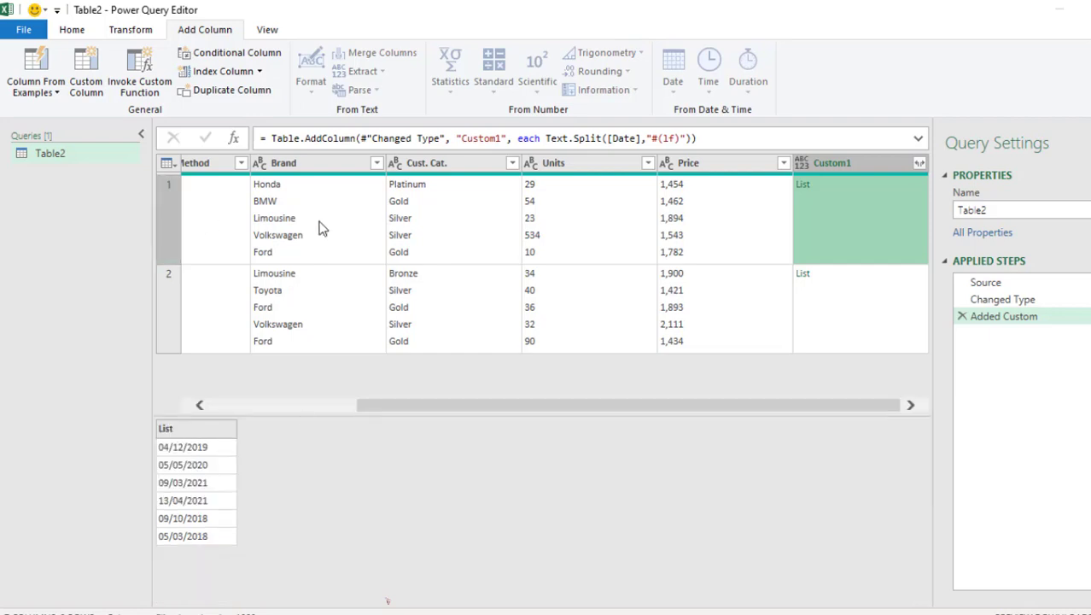
{"action": "left_click", "coordinate": [866, 300]}
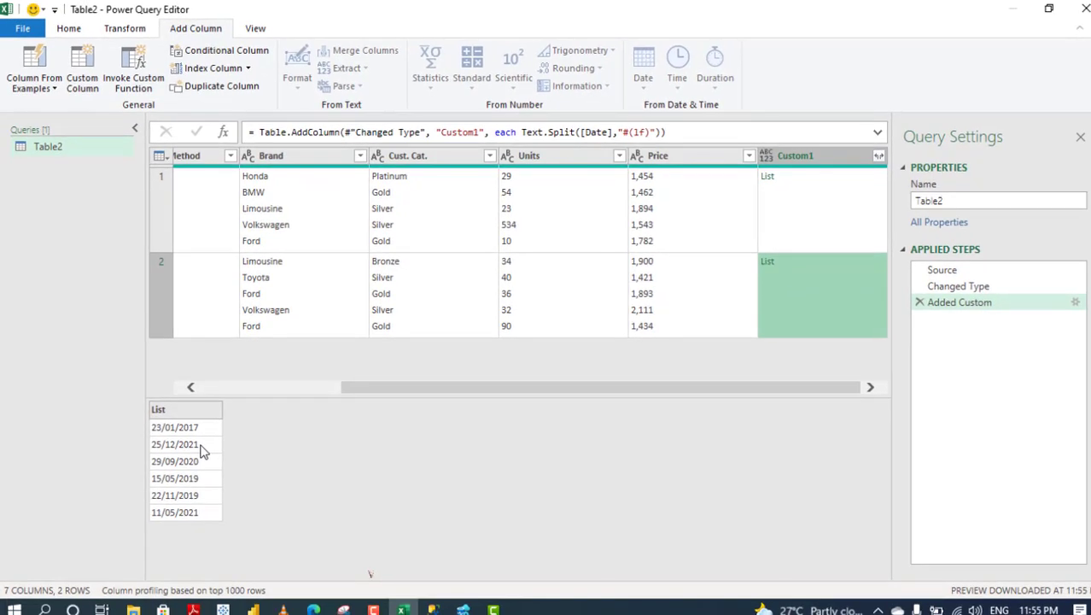
- Copy the full Text.Split formula from the Added Custom step's settings and close them without changes
{"action": "left_click", "coordinate": [1074, 303]}
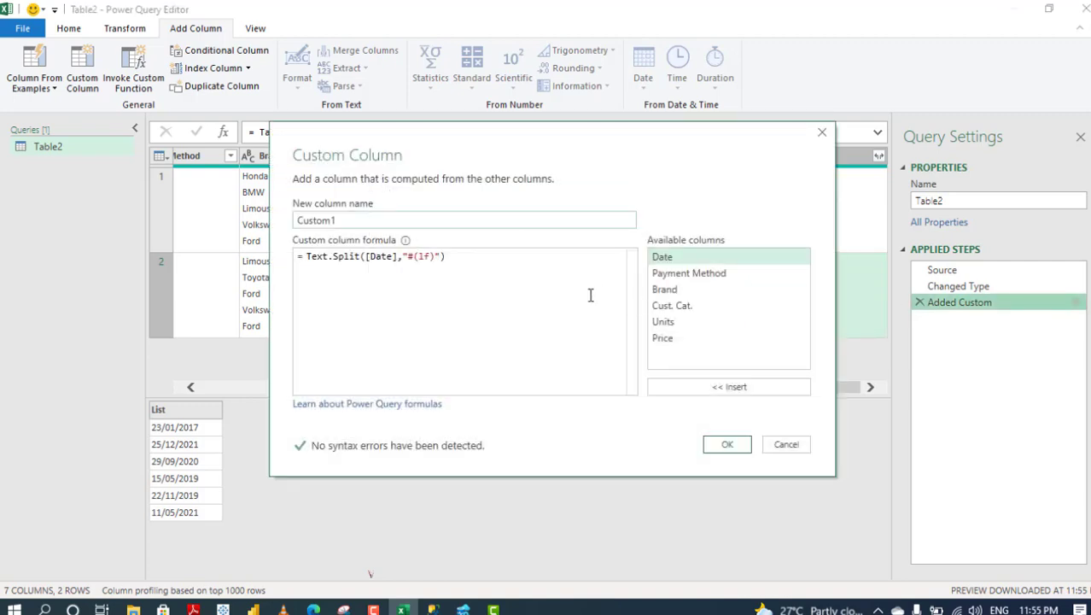
{"action": "left_click_drag", "start_coordinate": [454, 257], "coordinate": [228, 276]}
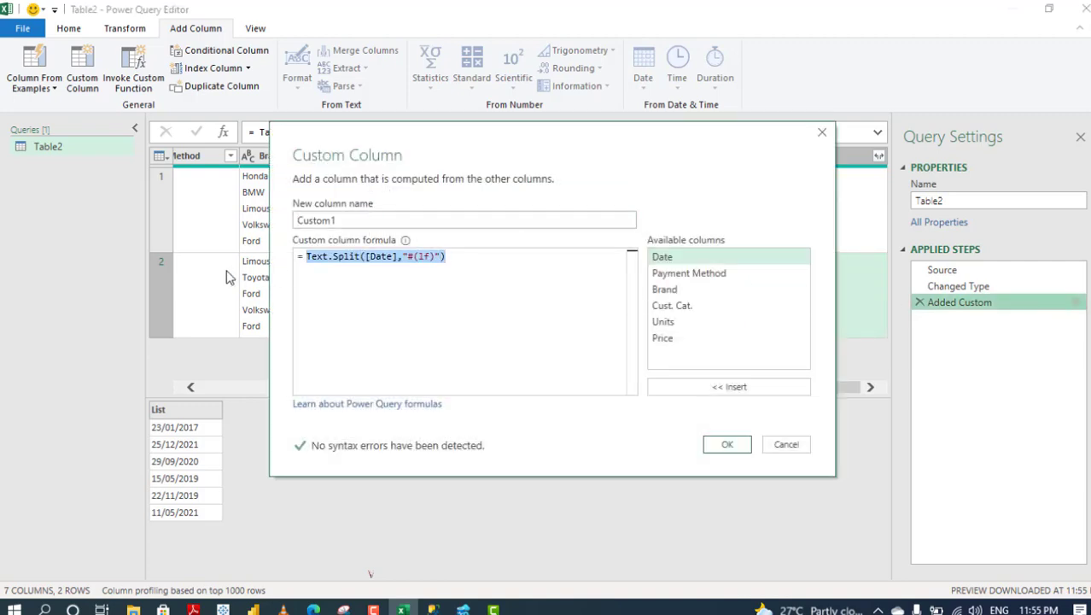
{"action": "key", "text": "ctrl+c"}
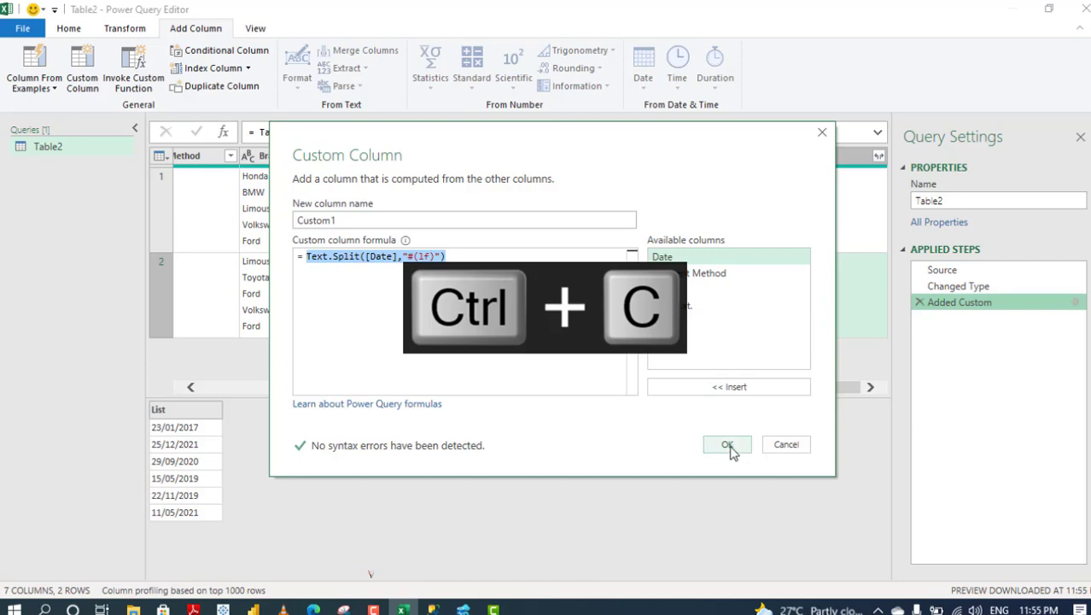
{"action": "left_click", "coordinate": [786, 446]}
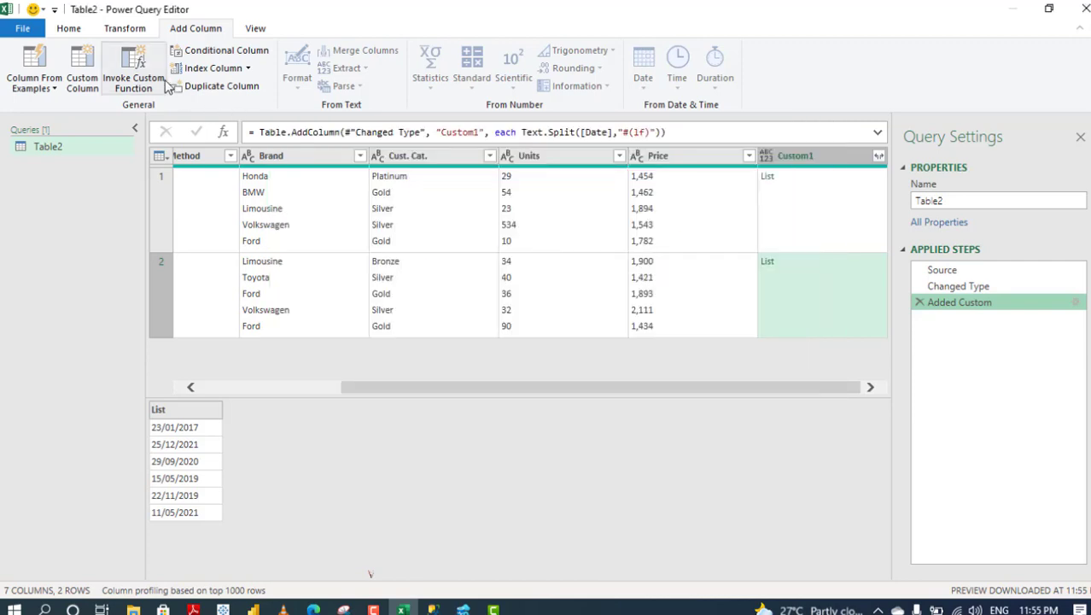
- Add a custom column named Custom2 with the formula Text.Split([Payment Method],"#(lf)") and preview its first row's list
{"action": "left_click", "coordinate": [83, 78]}
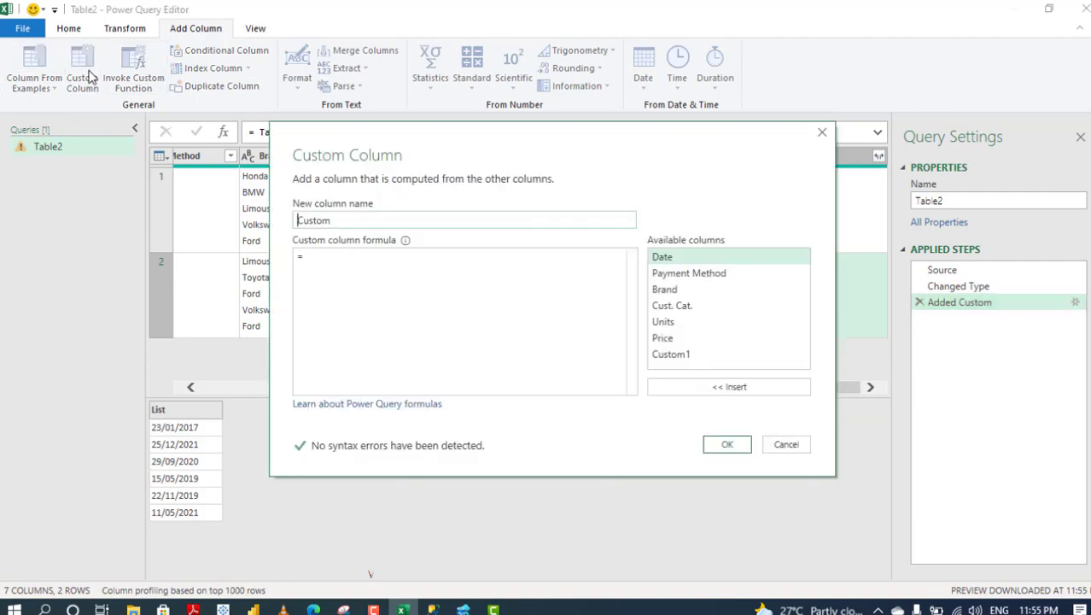
{"action": "left_click", "coordinate": [397, 220]}
{"action": "type", "text": "2"}
{"action": "left_click", "coordinate": [406, 256]}
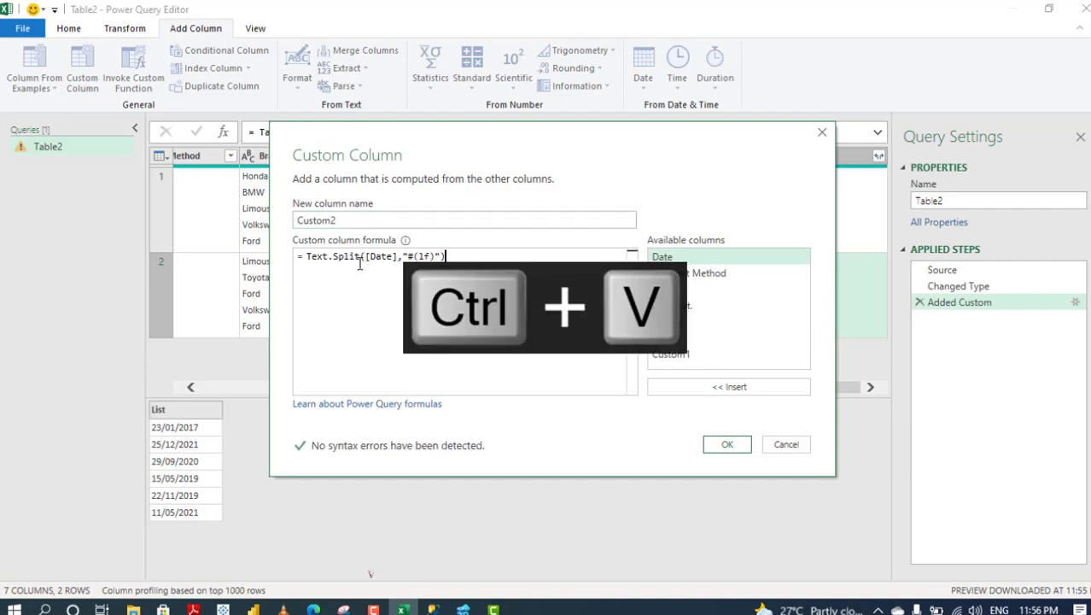
{"action": "left_click_drag", "start_coordinate": [395, 257], "coordinate": [371, 254]}
{"action": "key", "text": "Delete"}
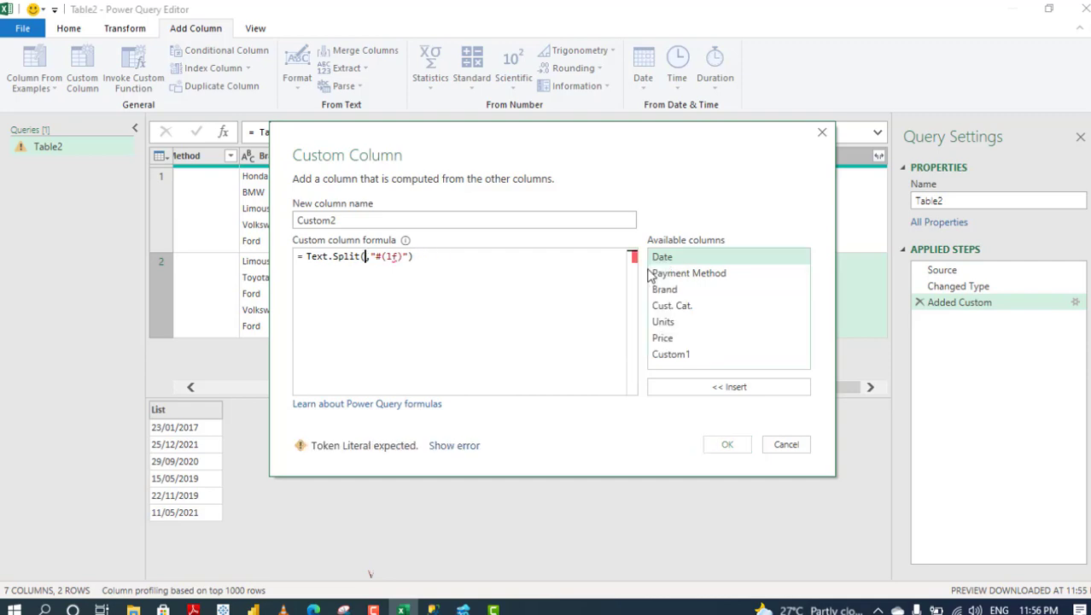
{"action": "double_click", "coordinate": [708, 273]}
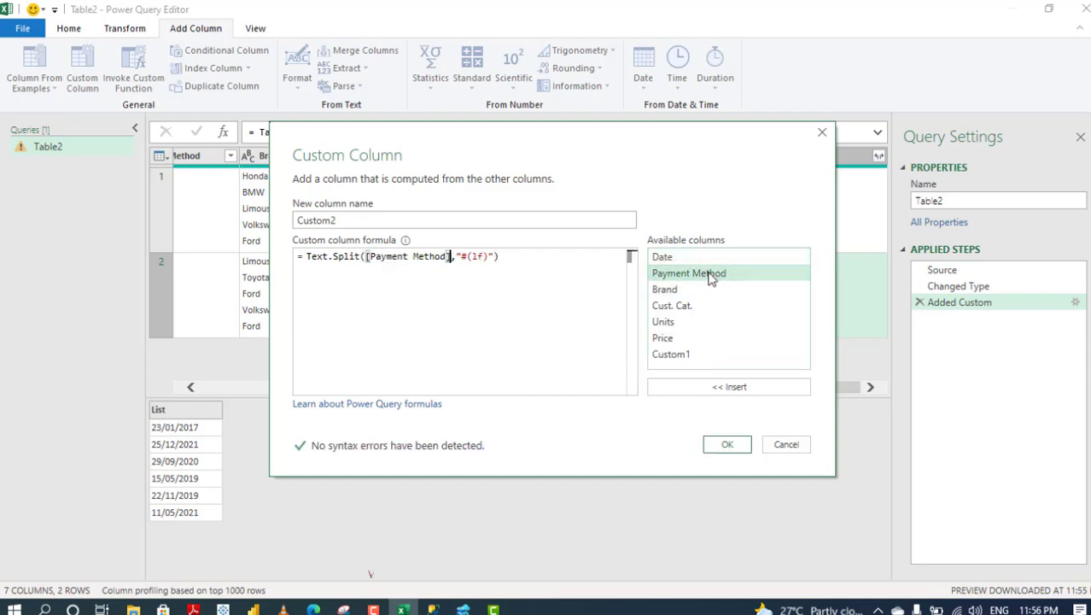
{"action": "left_click", "coordinate": [729, 445]}
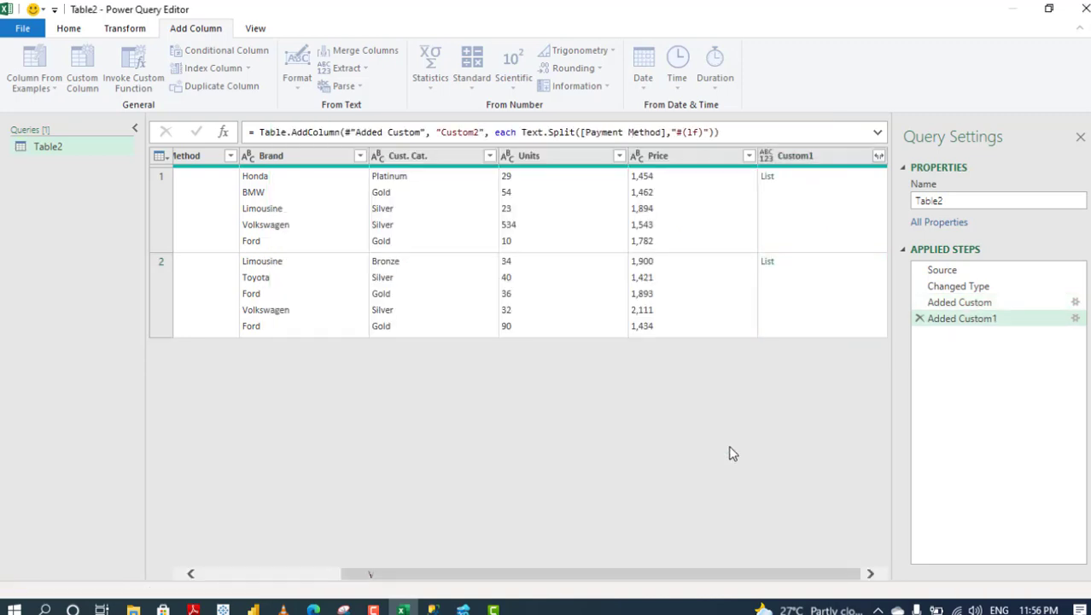
{"action": "left_click", "coordinate": [811, 213]}
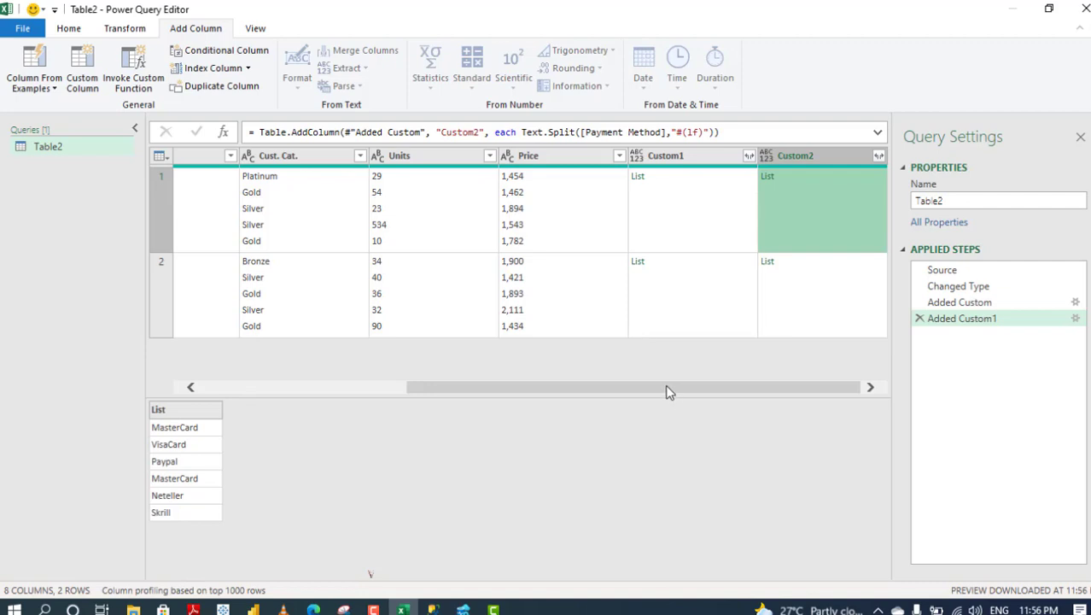
- Add a custom column named Custom3 with the formula Text.Split([Brand],"#(lf)") and preview its first row's list
{"action": "left_click_drag", "start_coordinate": [669, 391], "coordinate": [468, 393]}
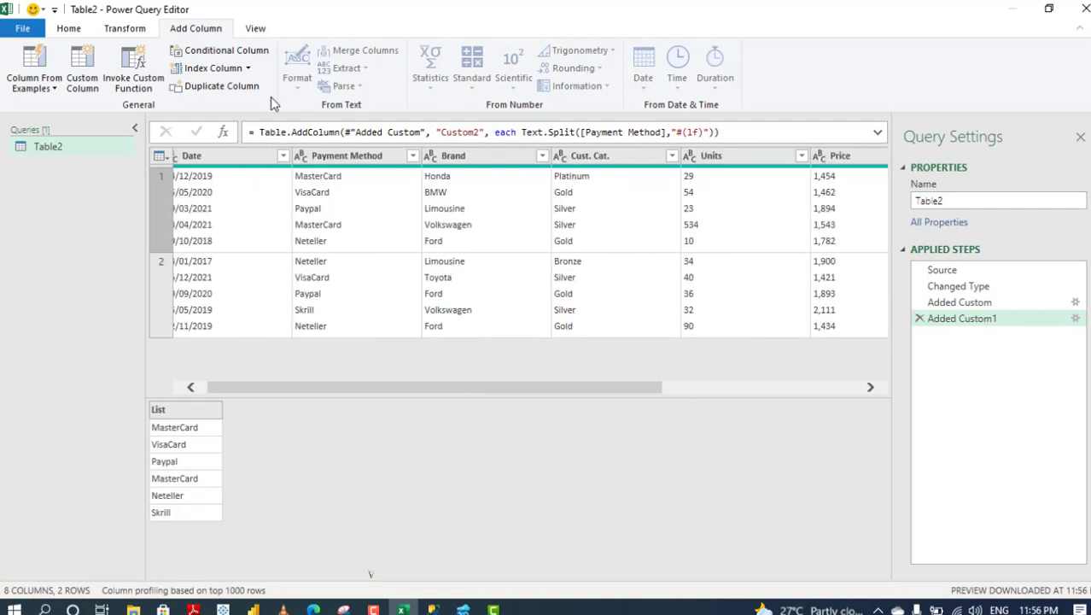
{"action": "left_click", "coordinate": [79, 86]}
{"action": "left_click", "coordinate": [380, 219]}
{"action": "left_click", "coordinate": [380, 270]}
{"action": "key", "text": "ctrl+v"}
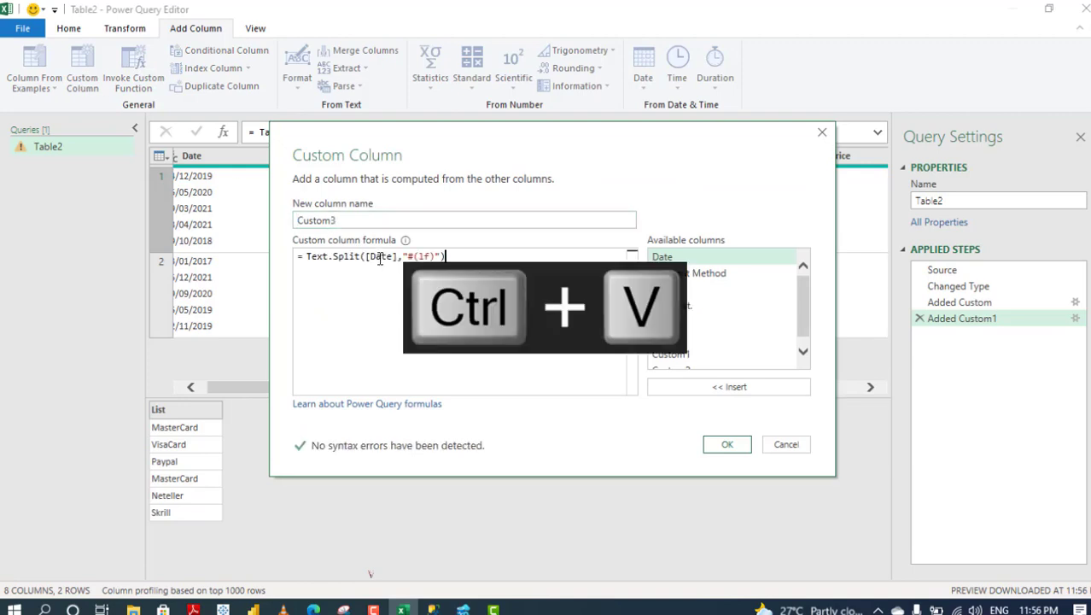
{"action": "left_click_drag", "start_coordinate": [398, 256], "coordinate": [366, 256]}
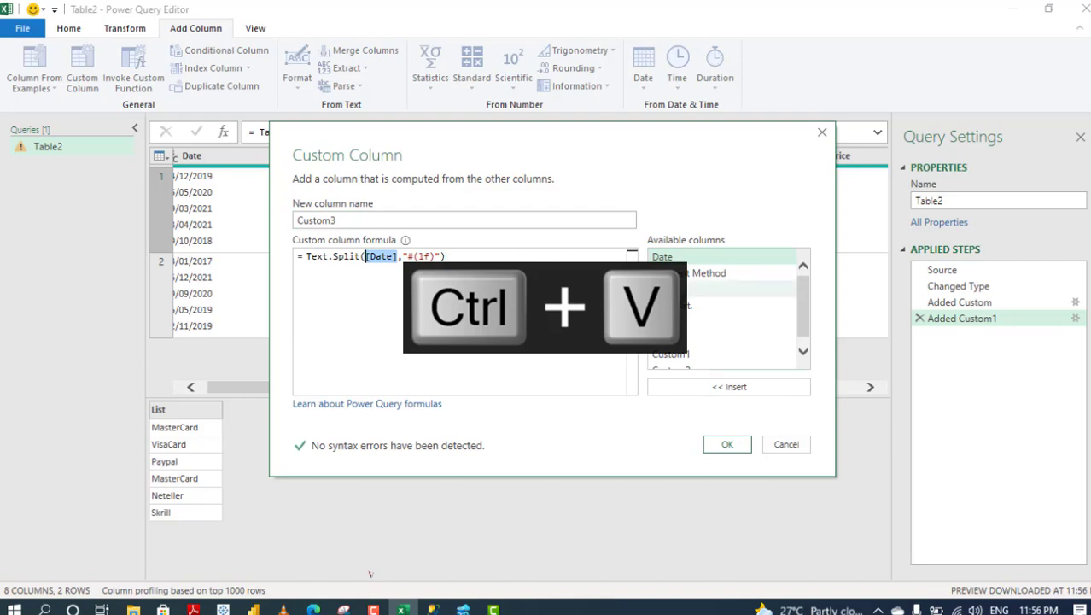
{"action": "double_click", "coordinate": [664, 289]}
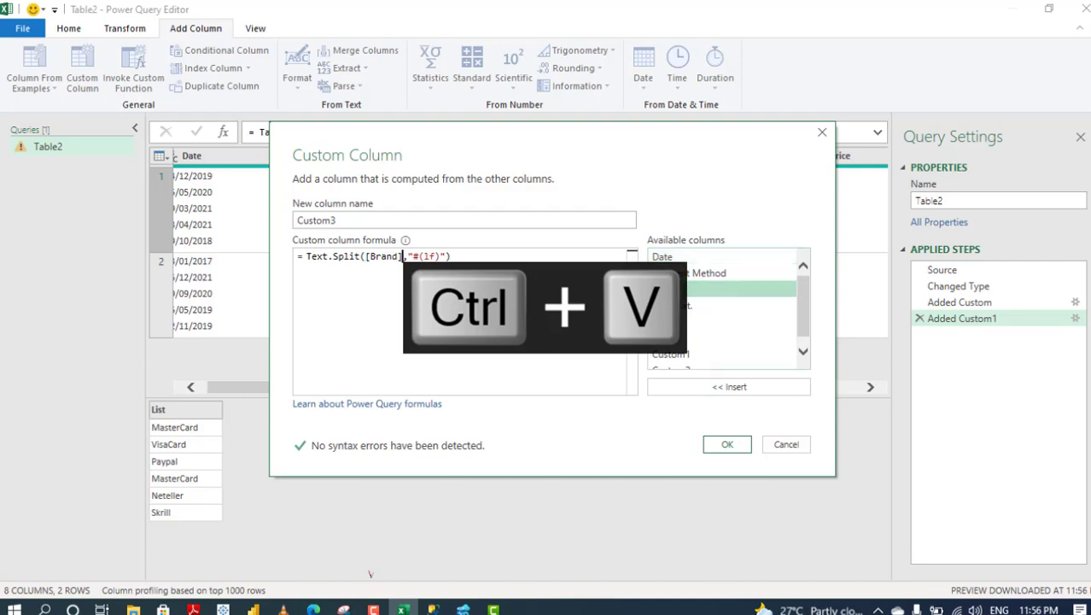
{"action": "left_click", "coordinate": [727, 445]}
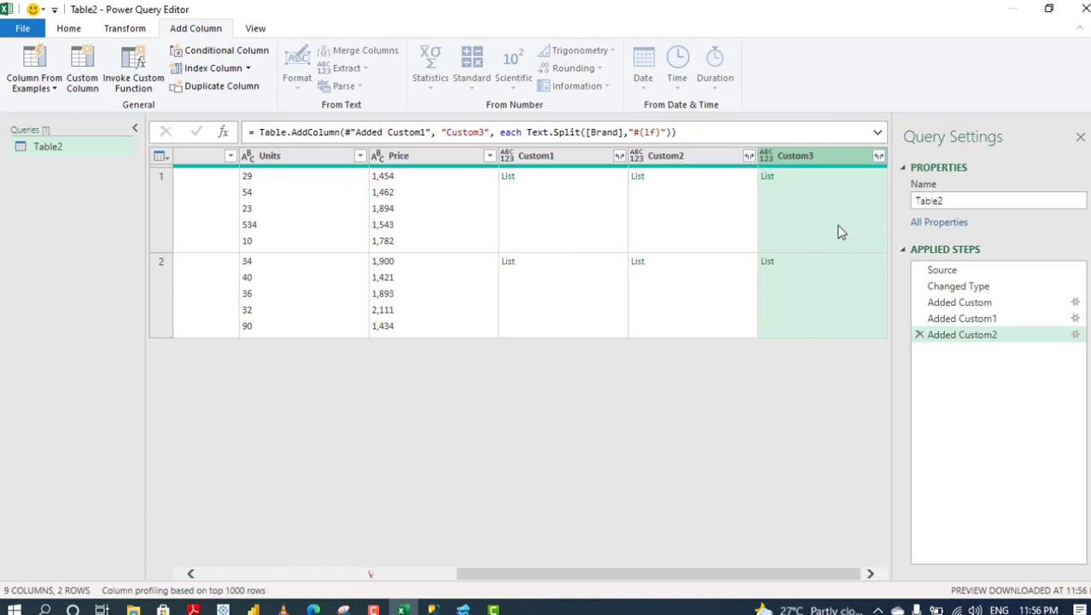
{"action": "left_click", "coordinate": [839, 231]}
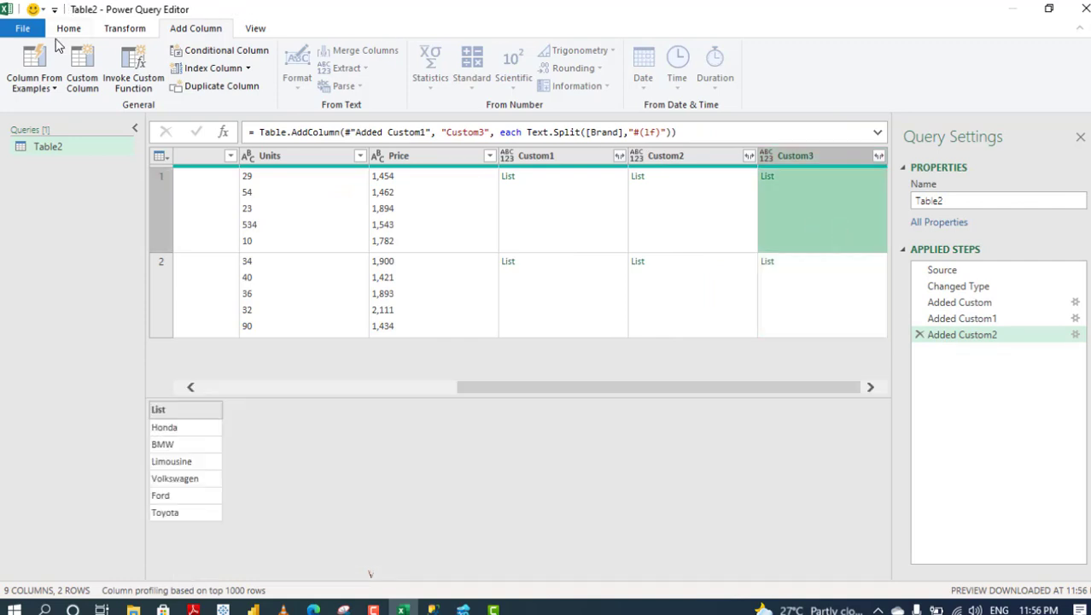
- Add a custom column named Custom4 with the formula Text.Split([#"Cust. Cat."],"#(lf)")
{"action": "left_click", "coordinate": [82, 75]}
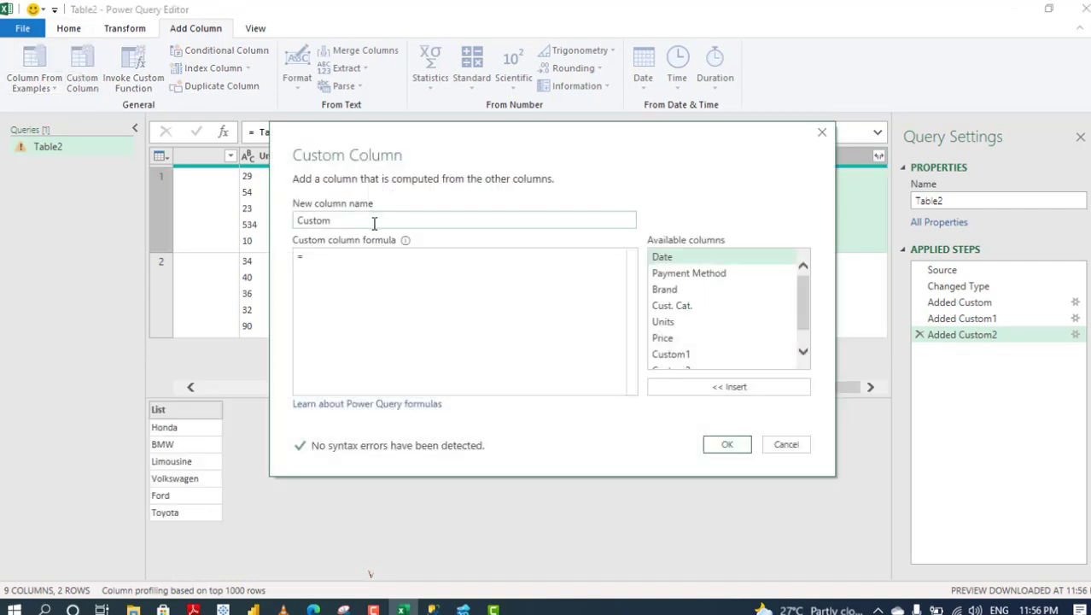
{"action": "left_click", "coordinate": [370, 220]}
{"action": "type", "text": "4"}
{"action": "left_click", "coordinate": [373, 263]}
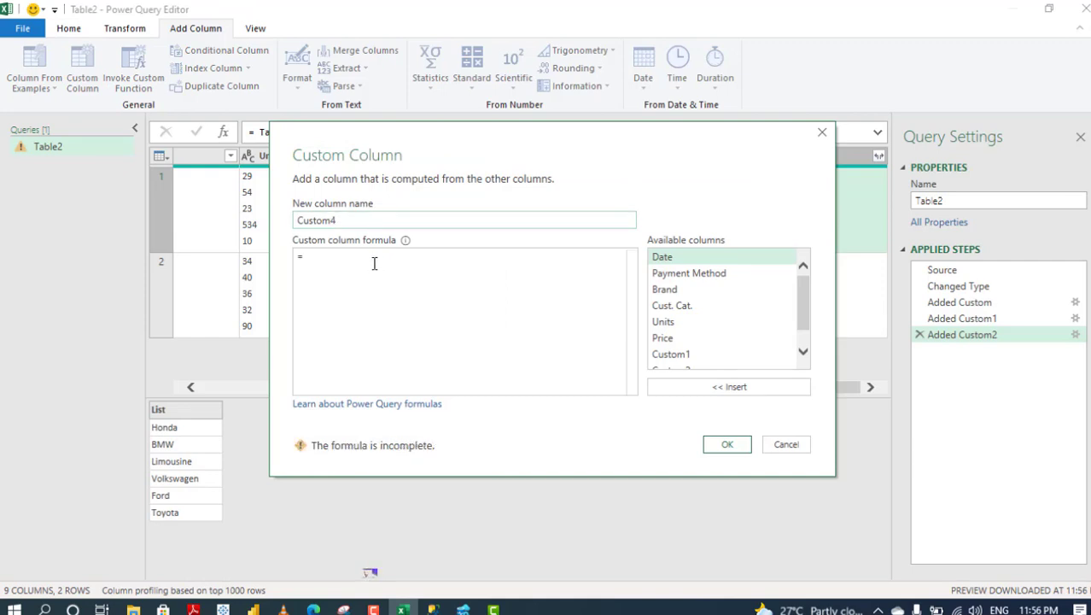
{"action": "key", "text": "ctrl+v"}
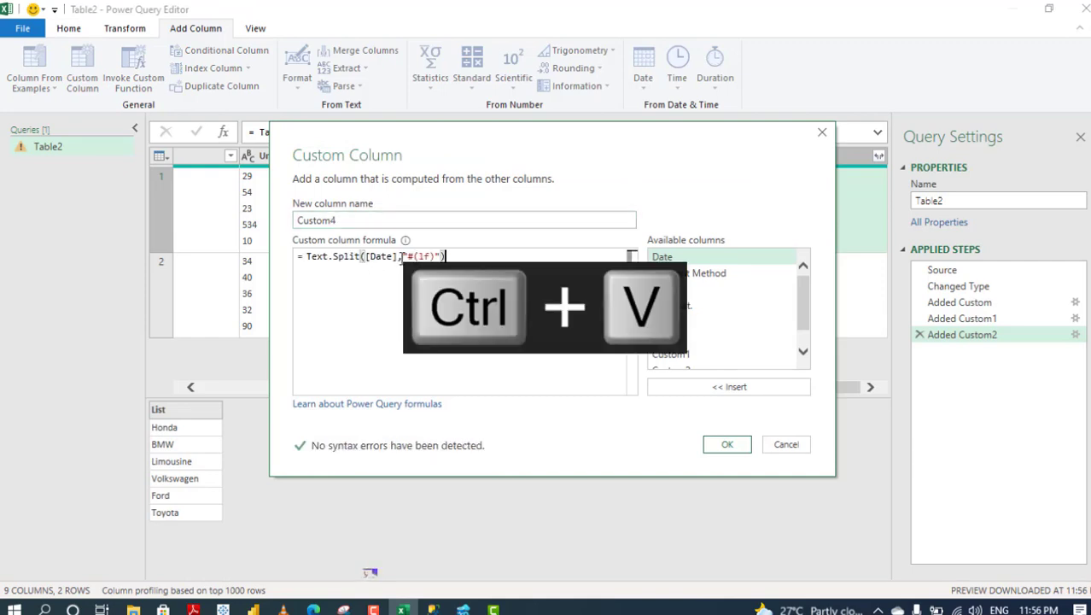
{"action": "left_click_drag", "start_coordinate": [387, 256], "coordinate": [362, 259]}
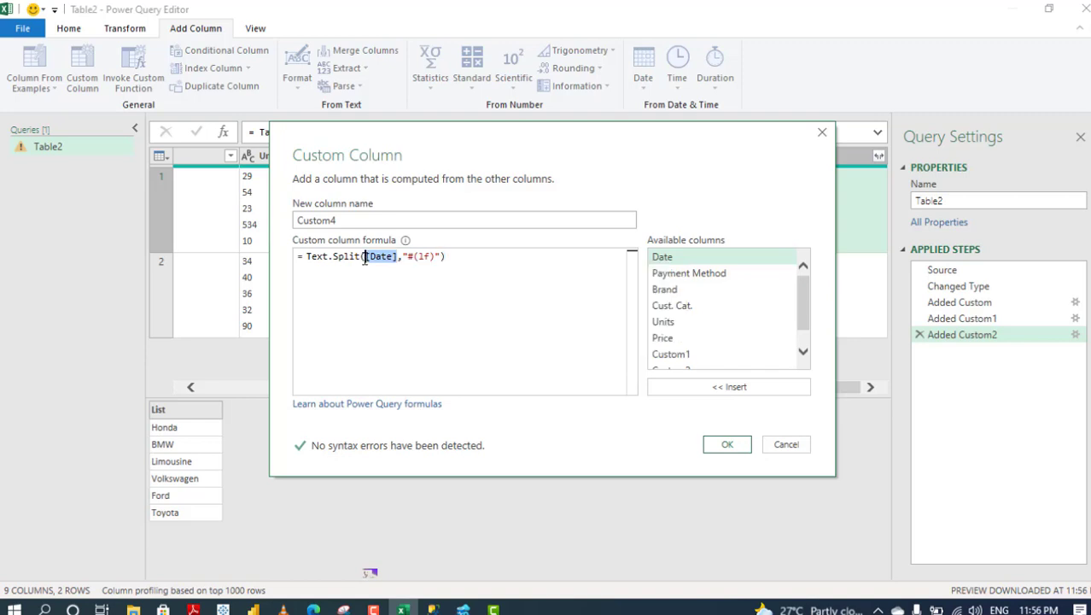
{"action": "double_click", "coordinate": [670, 307]}
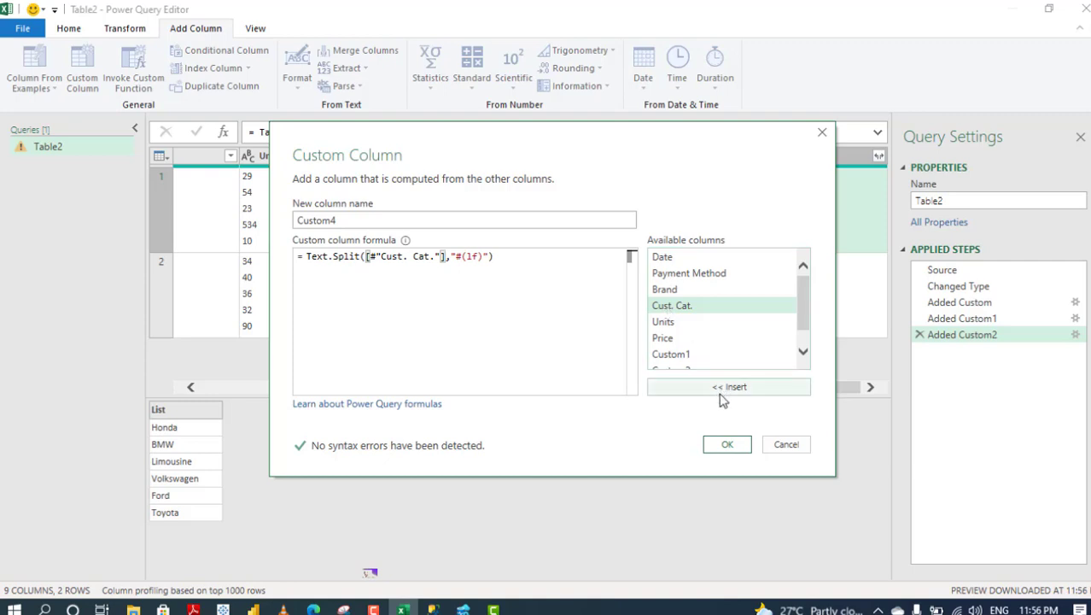
{"action": "left_click", "coordinate": [727, 445]}
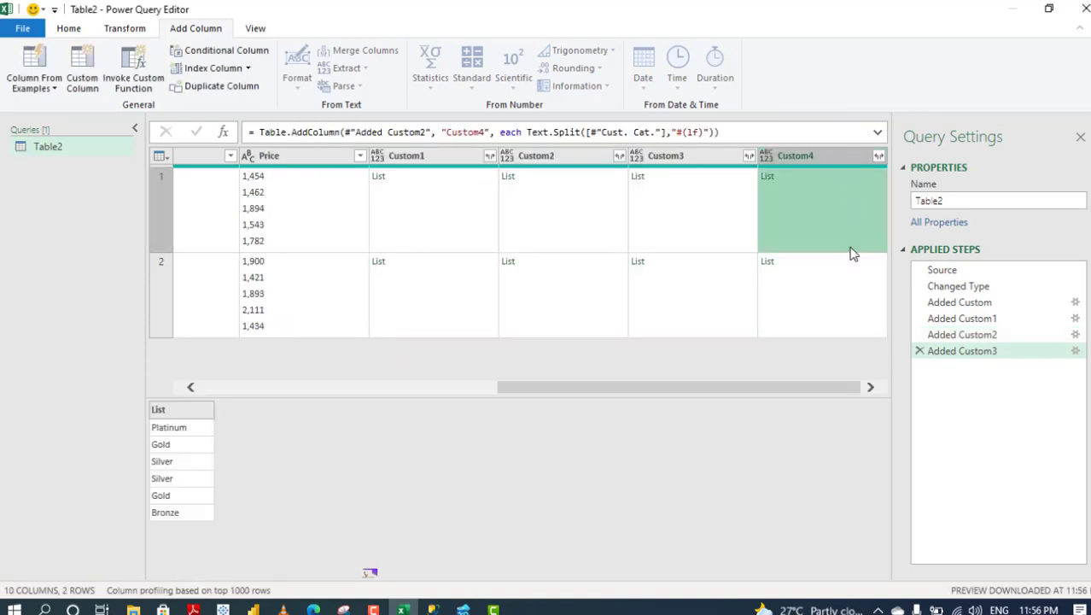
- Add a custom column named Custom5 with the formula Text.Split([Units],"#(lf)")
{"action": "left_click", "coordinate": [82, 78]}
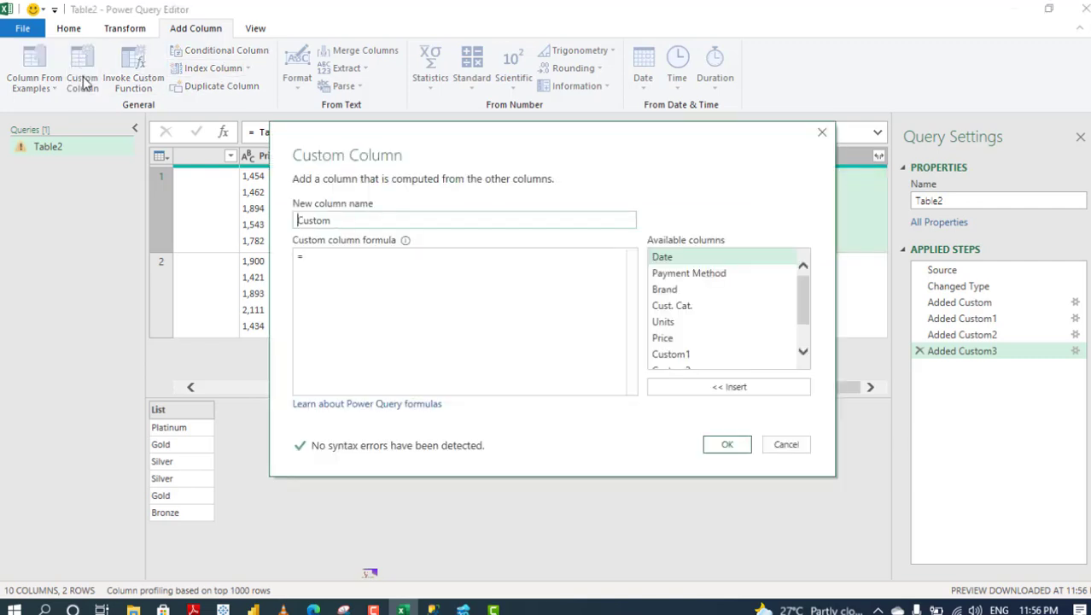
{"action": "left_click", "coordinate": [350, 221]}
{"action": "type", "text": "5"}
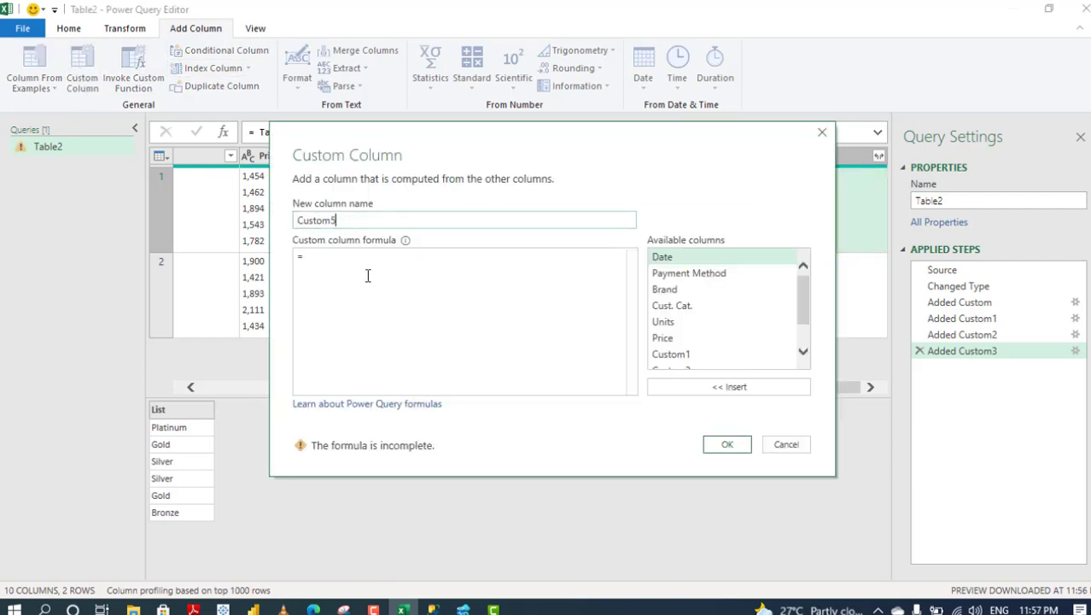
{"action": "left_click", "coordinate": [362, 262]}
{"action": "type", "text": "Text.Split([Date],\"#(lf)\")"}
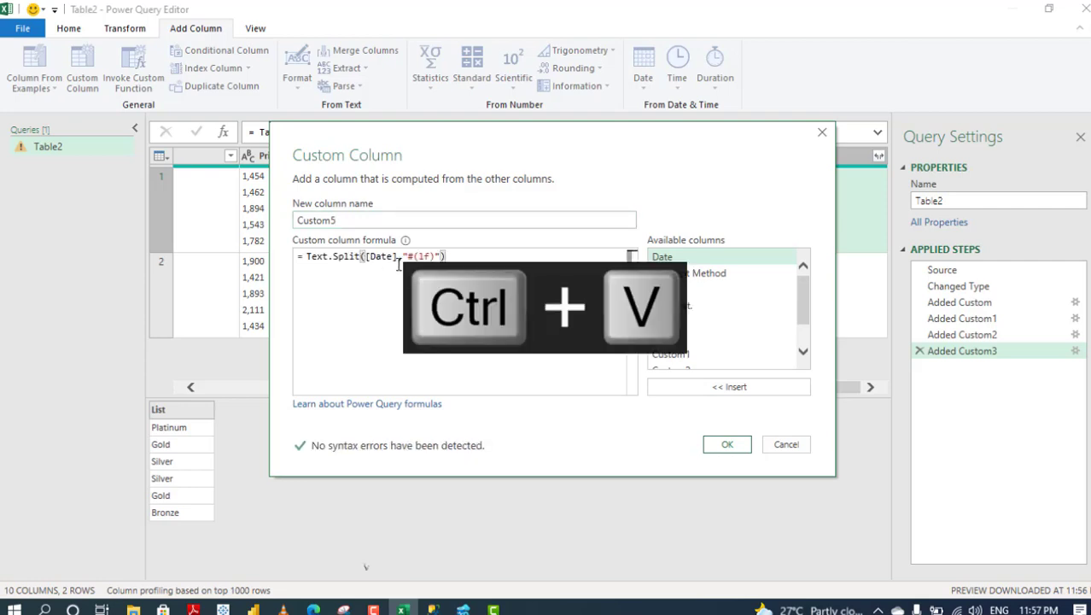
{"action": "left_click_drag", "start_coordinate": [397, 258], "coordinate": [366, 257]}
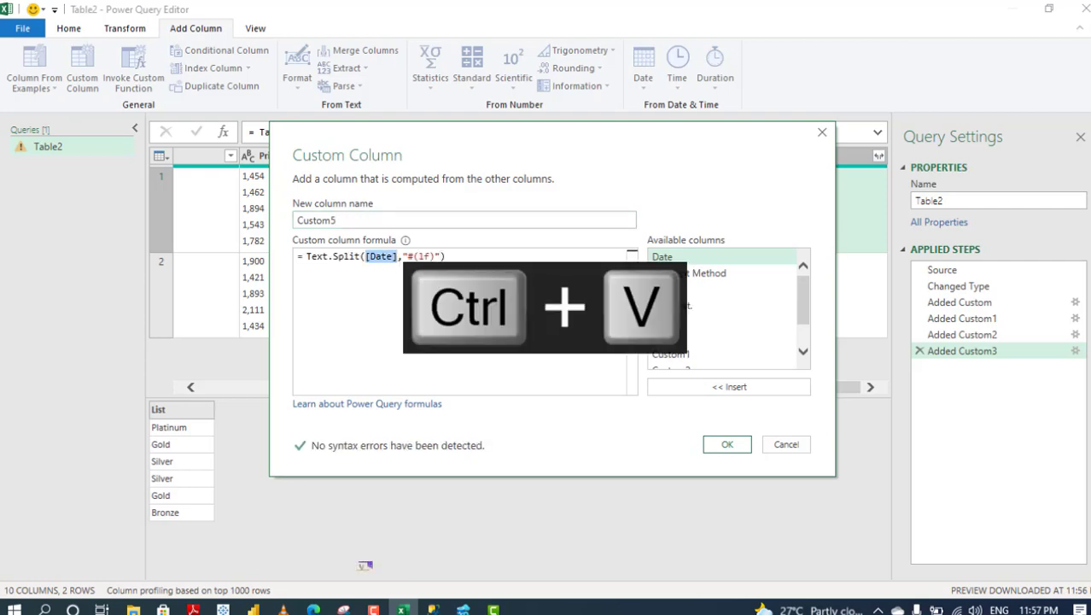
{"action": "double_click", "coordinate": [725, 320]}
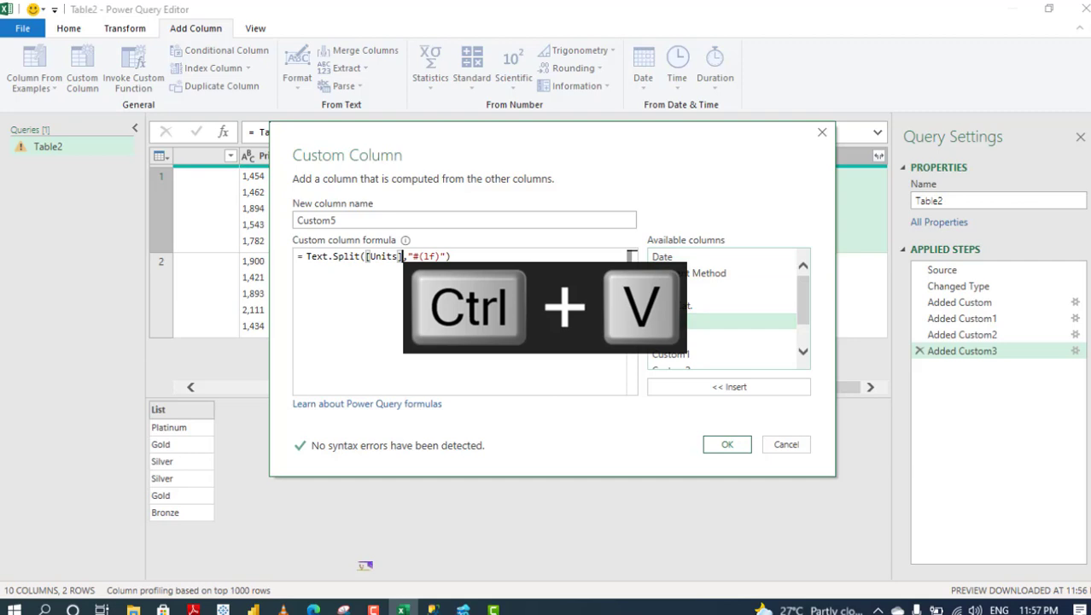
{"action": "left_click", "coordinate": [728, 444]}
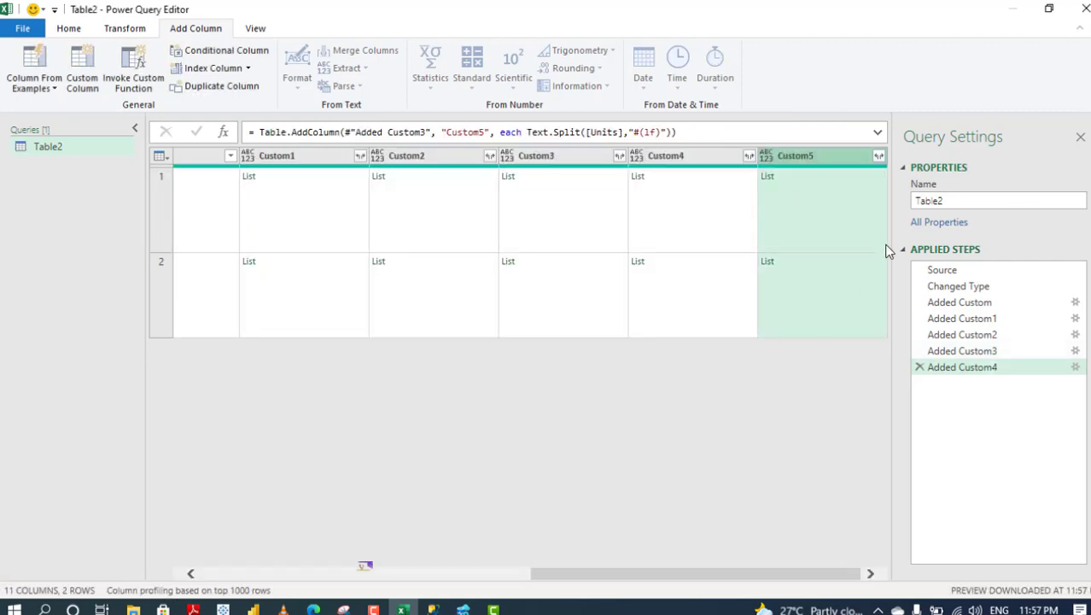
- Add a custom column named Custom6 with the formula Text.Split([Price],"#(lf)") and preview the lists in both of its rows
{"action": "left_click", "coordinate": [86, 75]}
{"action": "left_click", "coordinate": [356, 222]}
{"action": "type", "text": "6"}
{"action": "left_click", "coordinate": [361, 257]}
{"action": "type", "text": "Text.Split([Date],\"#(lf)\")"}
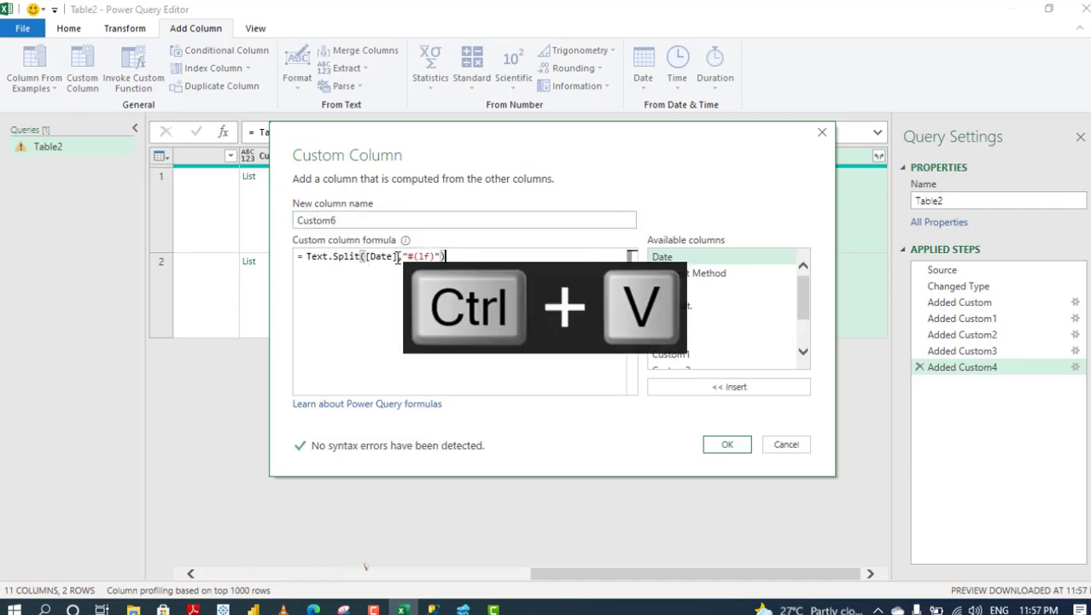
{"action": "left_click_drag", "start_coordinate": [396, 257], "coordinate": [369, 256]}
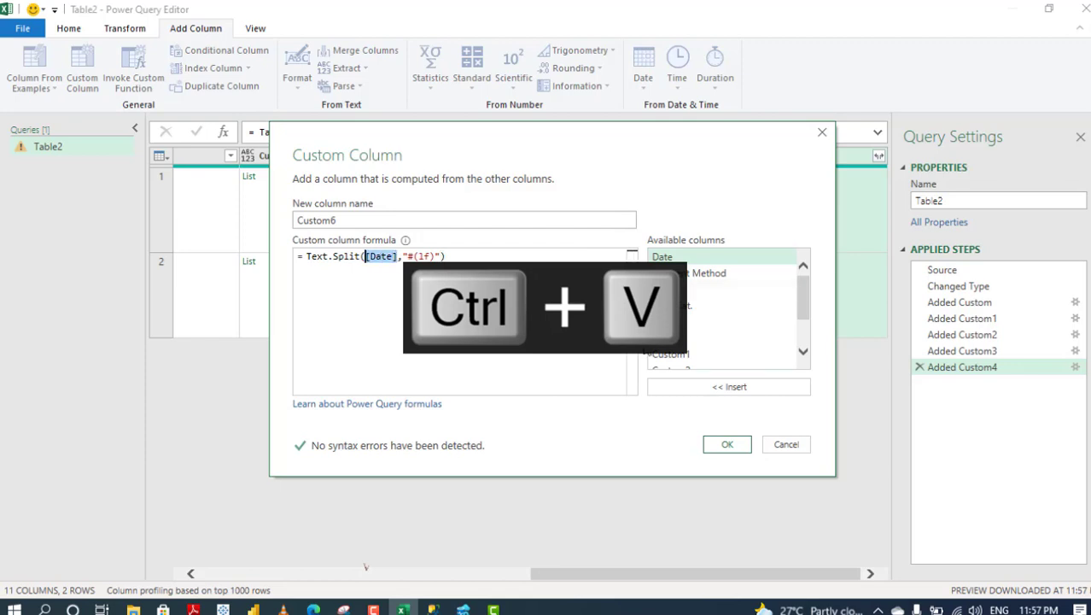
{"action": "double_click", "coordinate": [662, 337]}
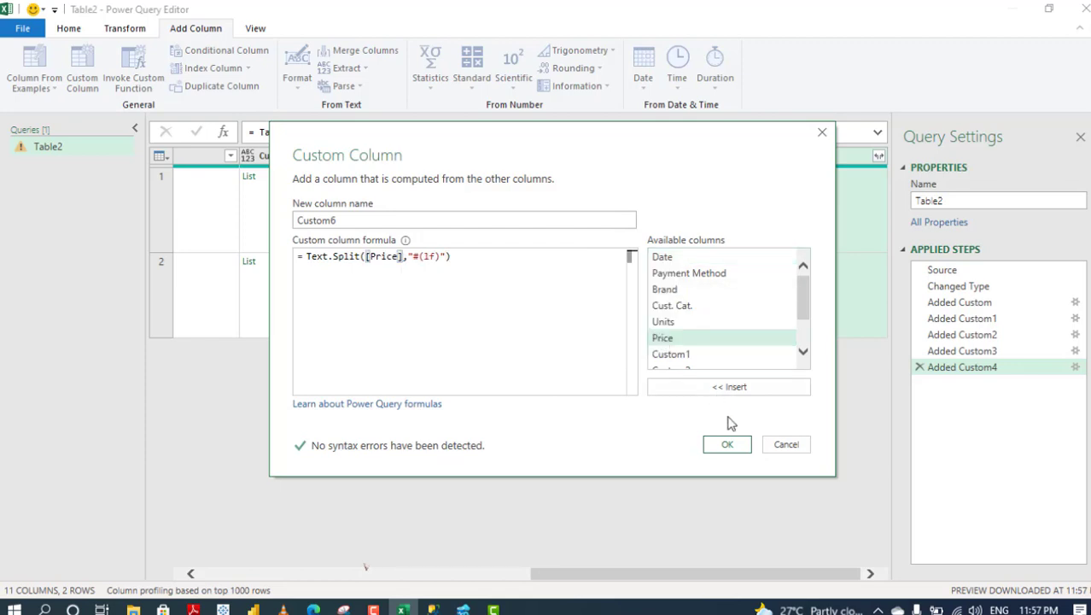
{"action": "left_click", "coordinate": [727, 445]}
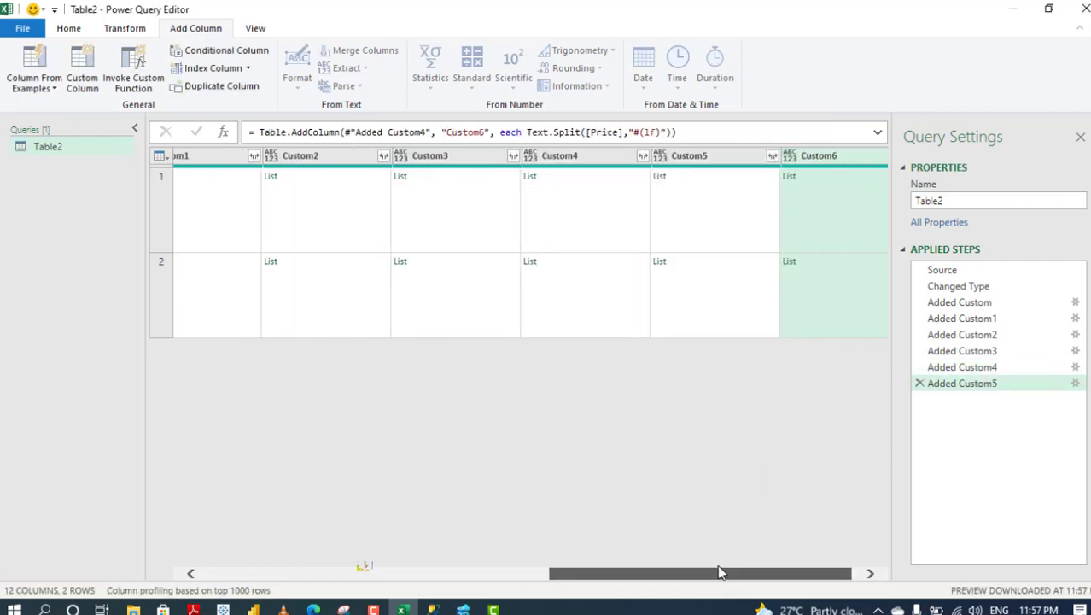
{"action": "left_click", "coordinate": [837, 199]}
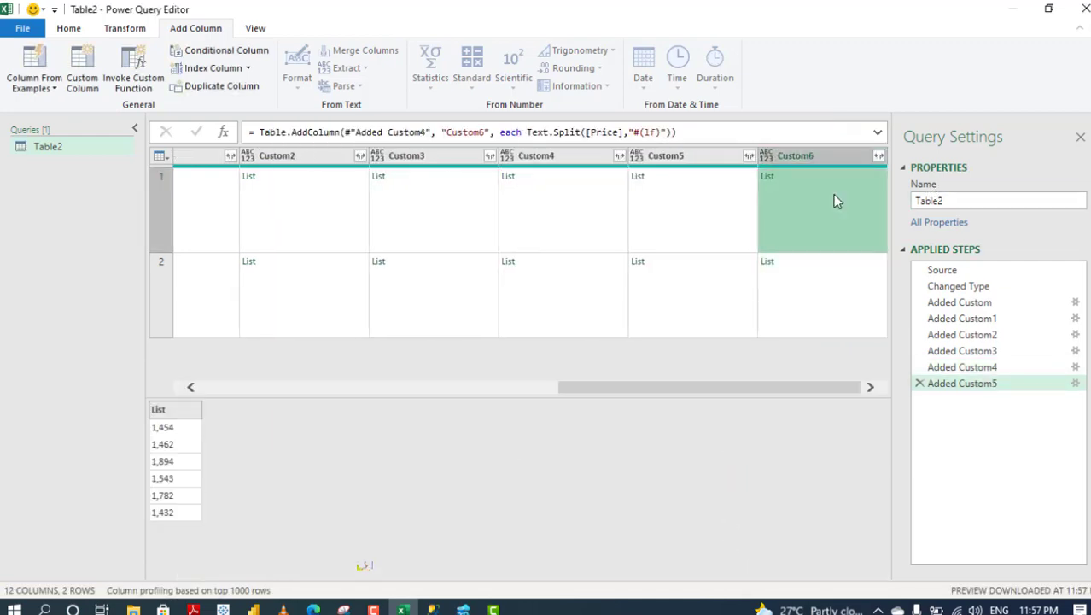
{"action": "left_click", "coordinate": [837, 286]}
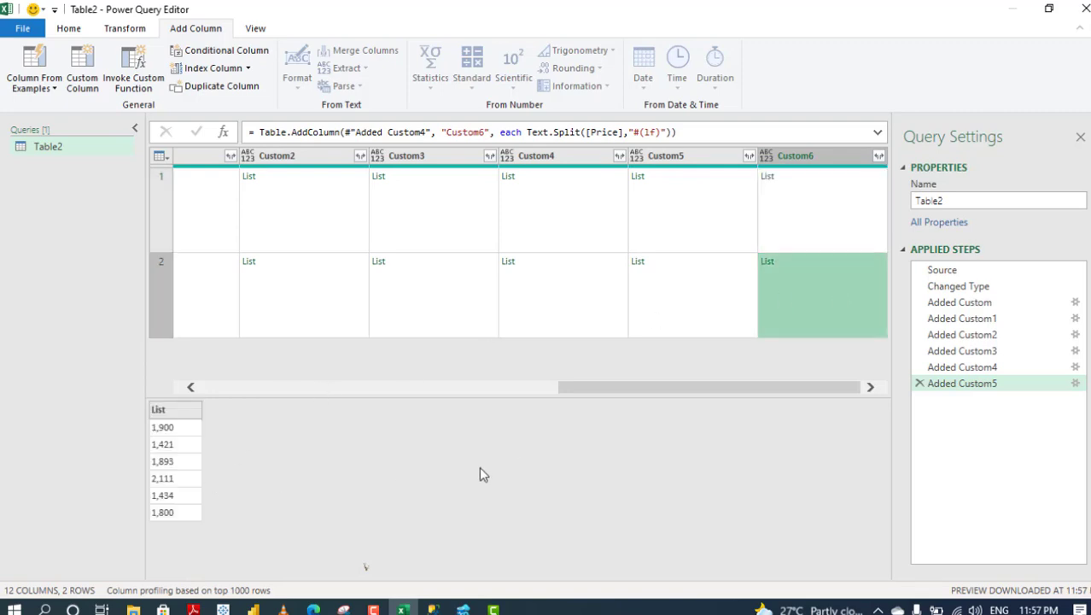
- Start a new custom column named Solution and enter the Table.FromColumns function in its formula
{"action": "key", "text": "alt+a"}
{"action": "key", "text": "c"}
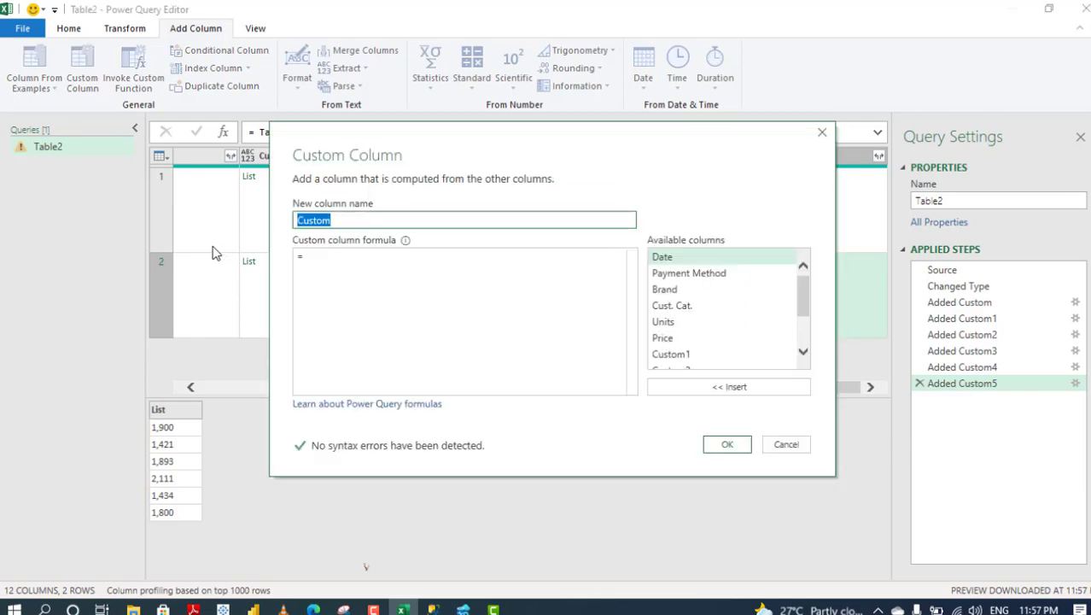
{"action": "type", "text": "Solution"}
{"action": "key", "text": "Tab"}
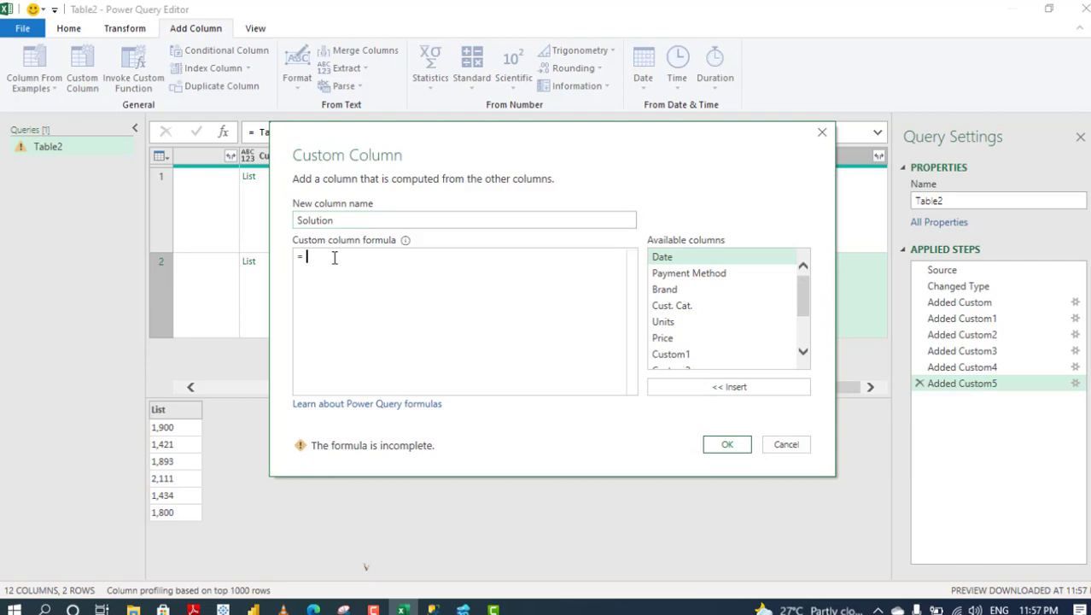
{"action": "type", "text": "Ta"}
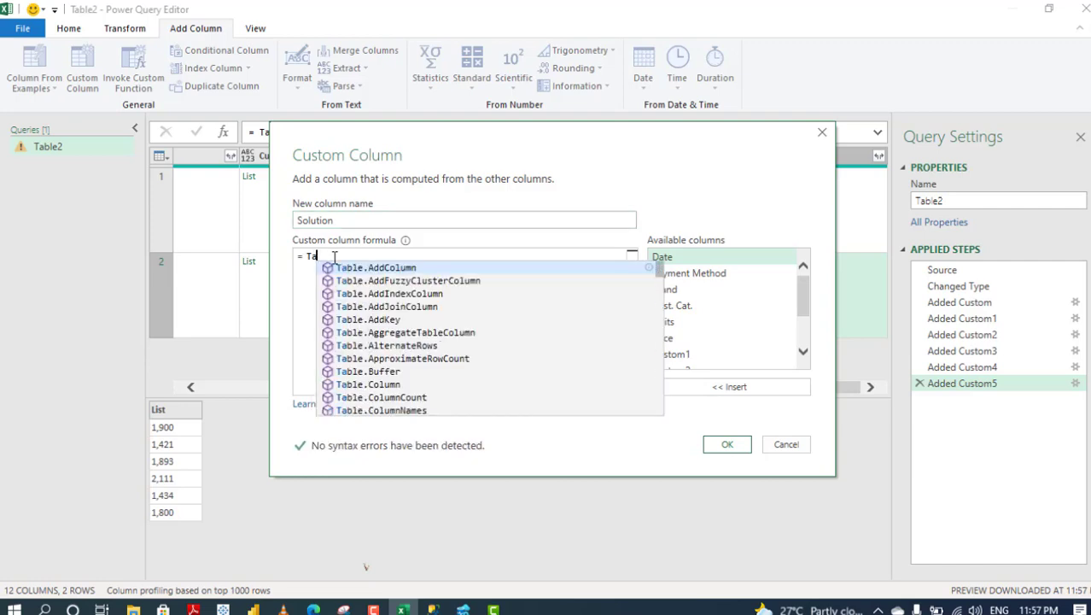
{"action": "type", "text": "ble"}
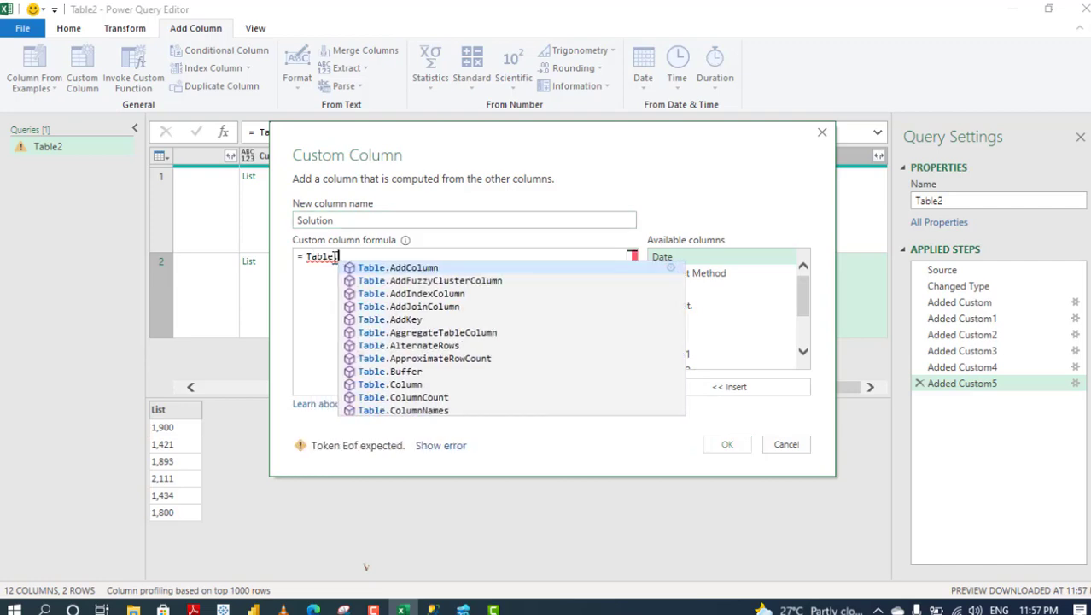
{"action": "type", "text": ".Fromcolu"}
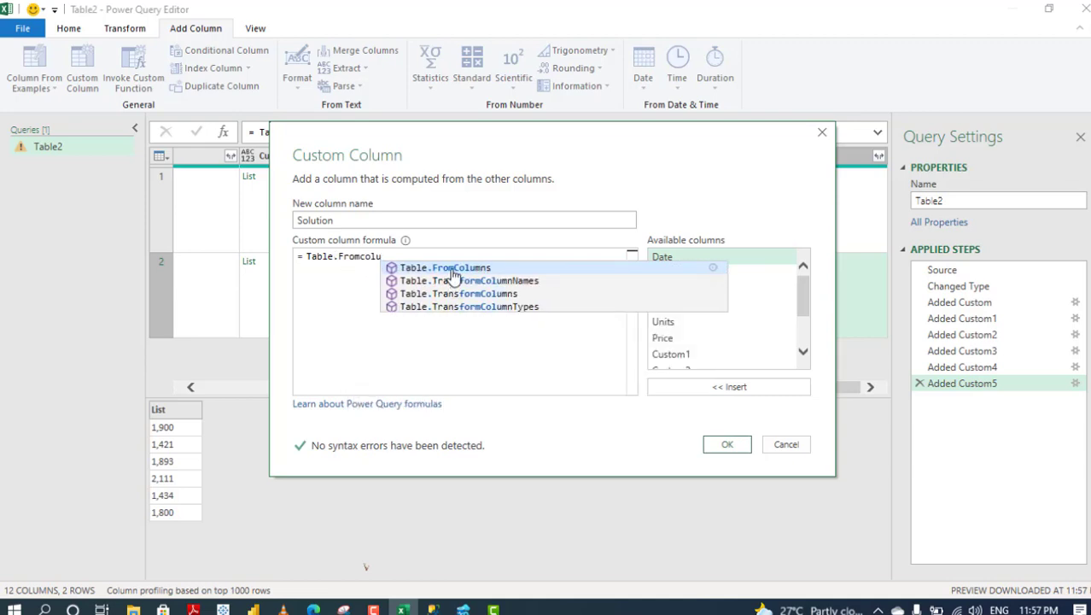
{"action": "left_click", "coordinate": [453, 269]}
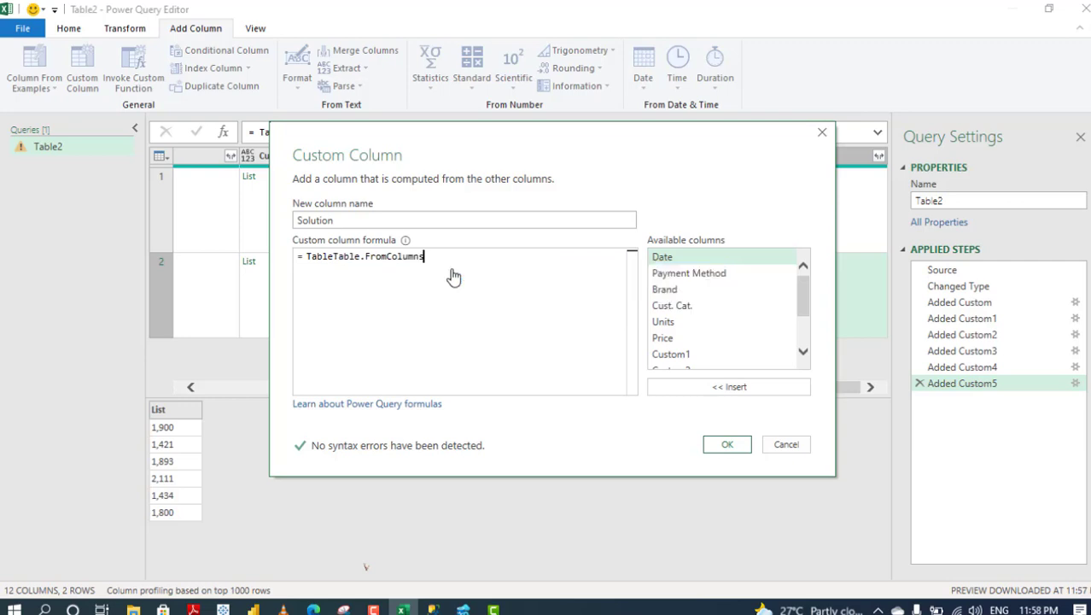
- Remove the duplicated Table prefix from the Solution formula and open the function's argument so it reads Table.FromColumns(
{"action": "type", "text": "("}
{"action": "left_click", "coordinate": [340, 265]}
{"action": "key", "text": "BackSpace"}
{"action": "key", "text": "BackSpace"}
{"action": "key", "text": "BackSpace"}
{"action": "key", "text": "BackSpace"}
{"action": "key", "text": "BackSpace"}
{"action": "left_click", "coordinate": [455, 264]}
{"action": "key", "text": "BackSpace"}
{"action": "type", "text": "("}
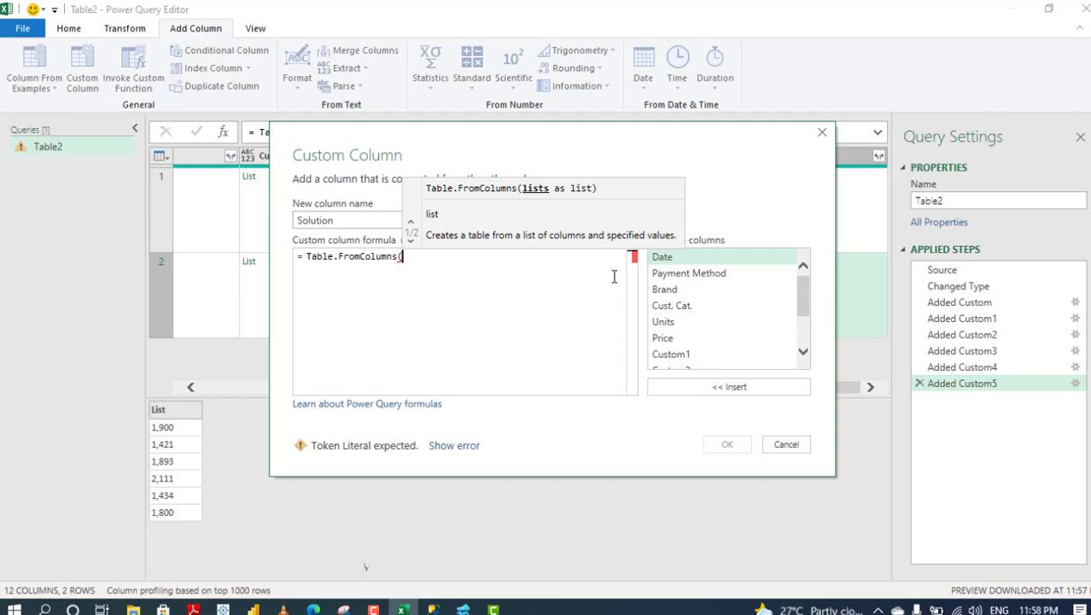
- Open a list in the Table.FromColumns argument and enter [Custom1], [Custom2], [Custom3] and [Custom4], separated by commas
{"action": "left_click_drag", "start_coordinate": [804, 307], "coordinate": [808, 317]}
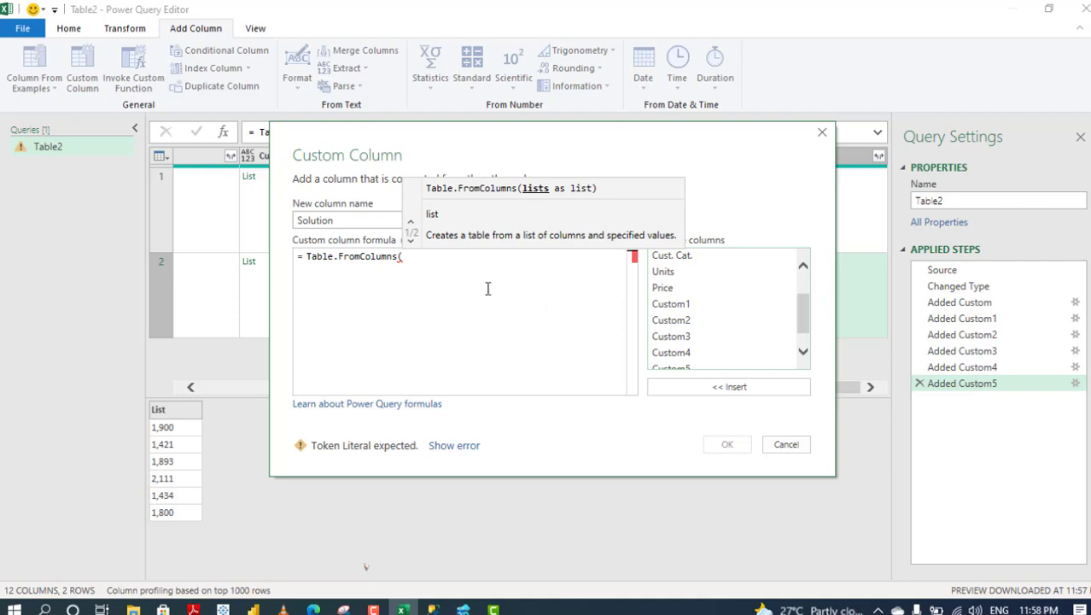
{"action": "type", "text": "{"}
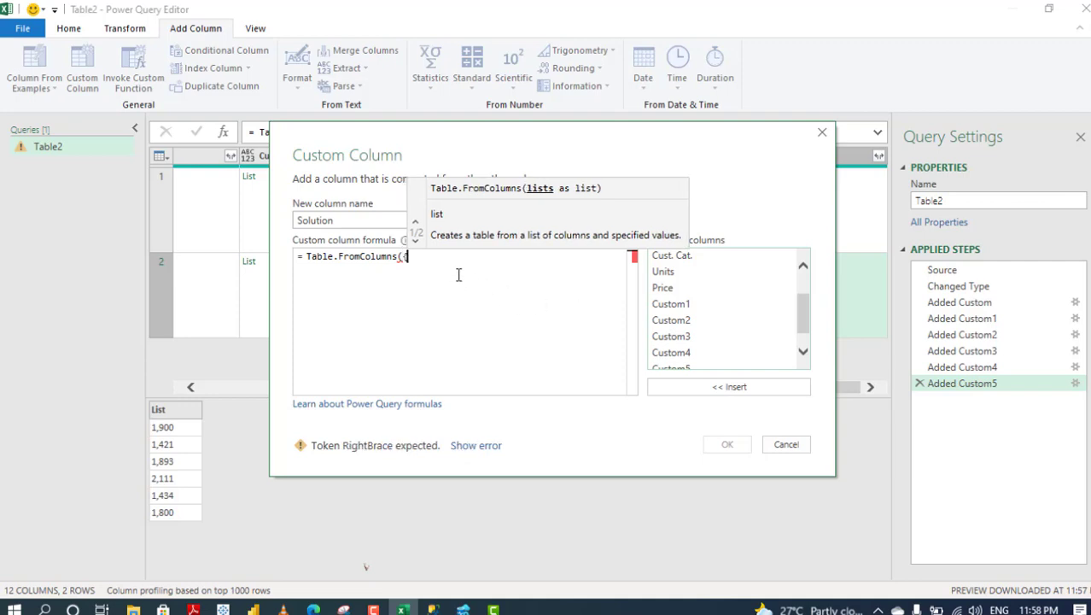
{"action": "double_click", "coordinate": [671, 305]}
{"action": "type", "text": ","}
{"action": "left_click", "coordinate": [683, 326]}
{"action": "double_click", "coordinate": [683, 326]}
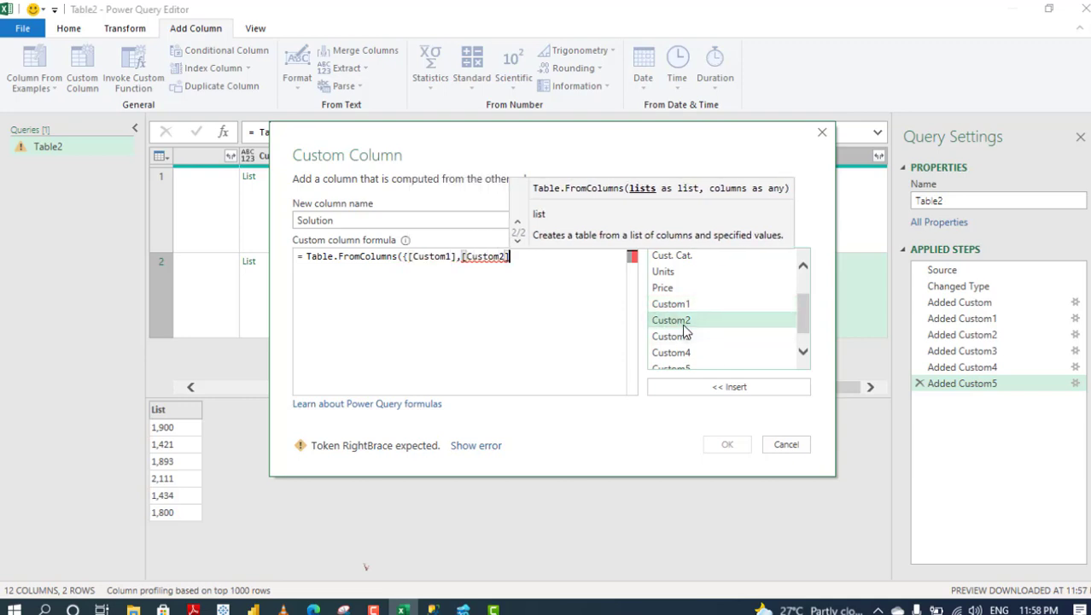
{"action": "type", "text": ","}
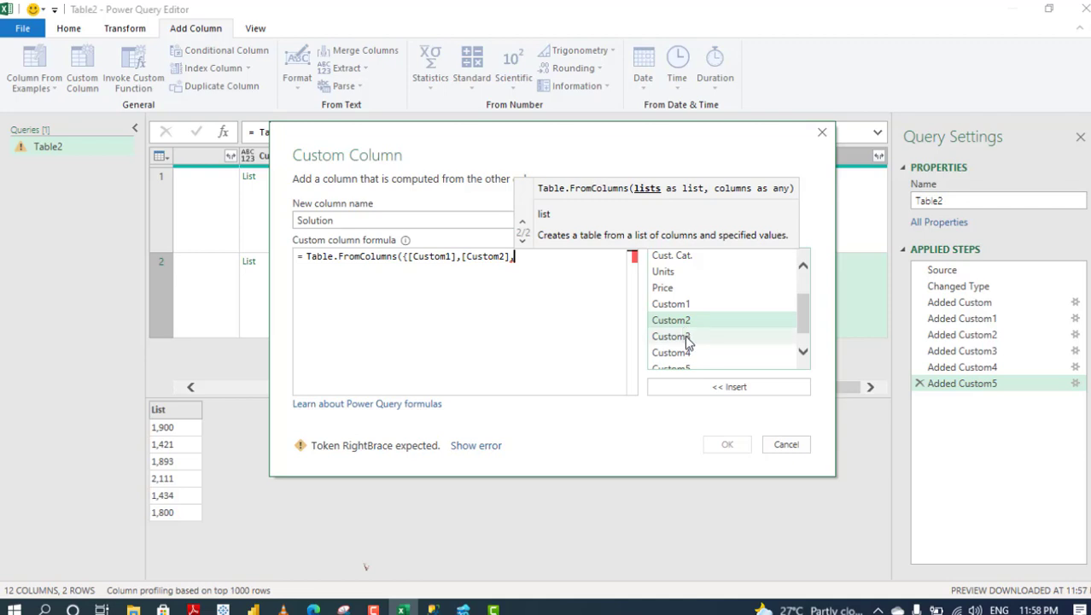
{"action": "double_click", "coordinate": [687, 338]}
{"action": "type", "text": ","}
{"action": "left_click", "coordinate": [691, 353]}
{"action": "double_click", "coordinate": [693, 354]}
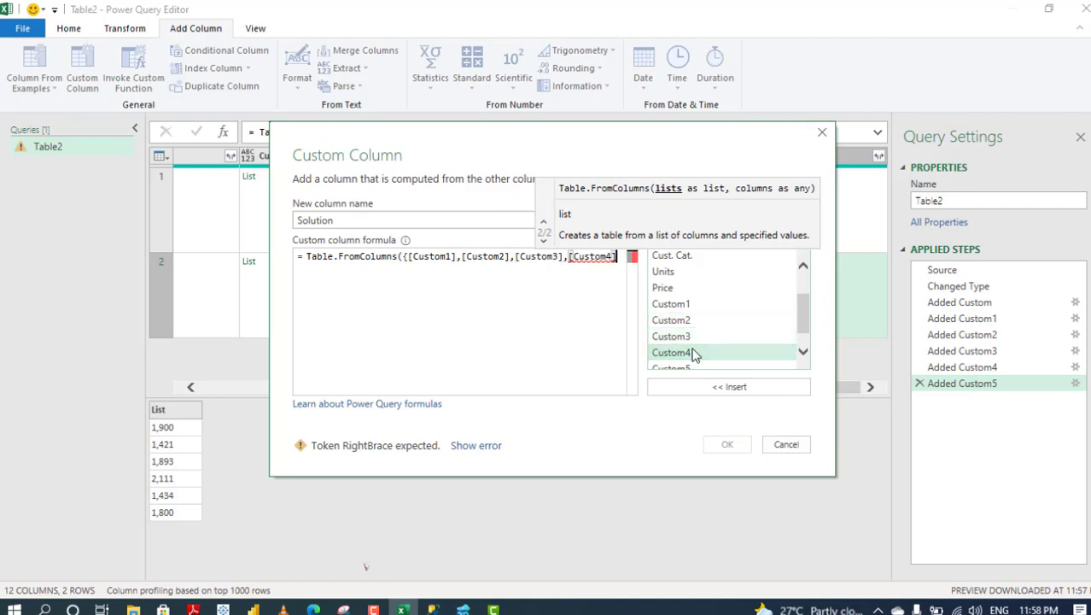
- Append [Custom5] and [Custom6] to the list, close the formula's brackets, create the Solution column and preview its first table
{"action": "type", "text": ","}
{"action": "left_click", "coordinate": [805, 356]}
{"action": "left_click", "coordinate": [674, 346]}
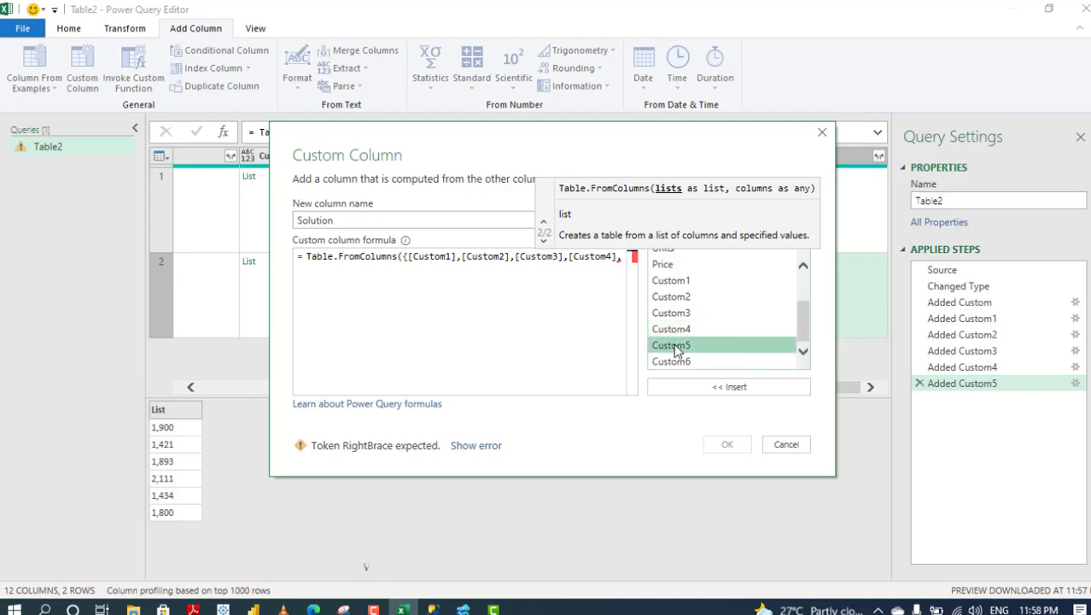
{"action": "double_click", "coordinate": [675, 346]}
{"action": "type", "text": ","}
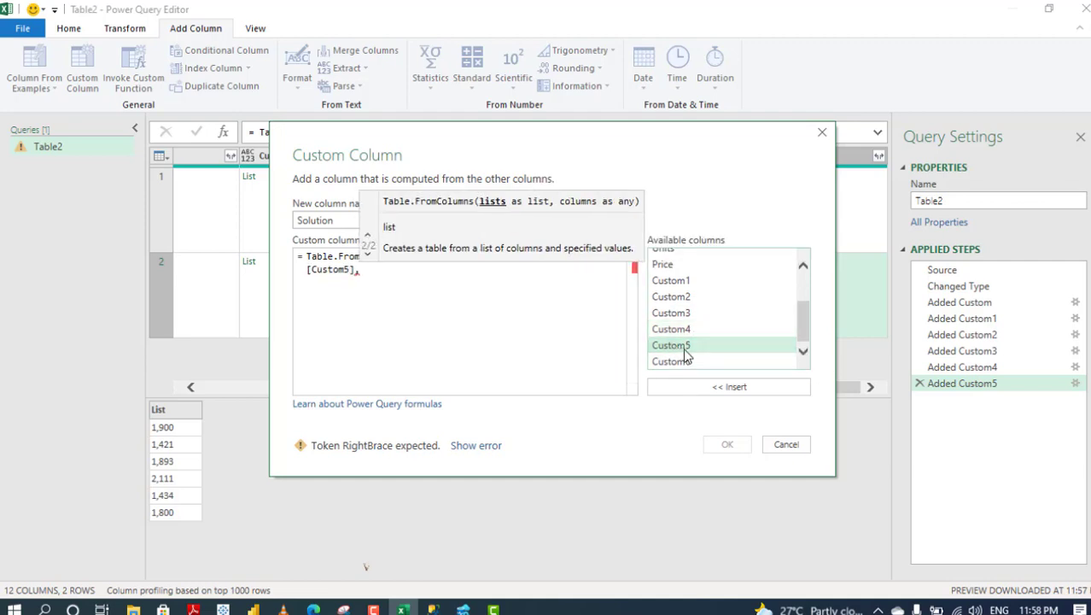
{"action": "double_click", "coordinate": [678, 363]}
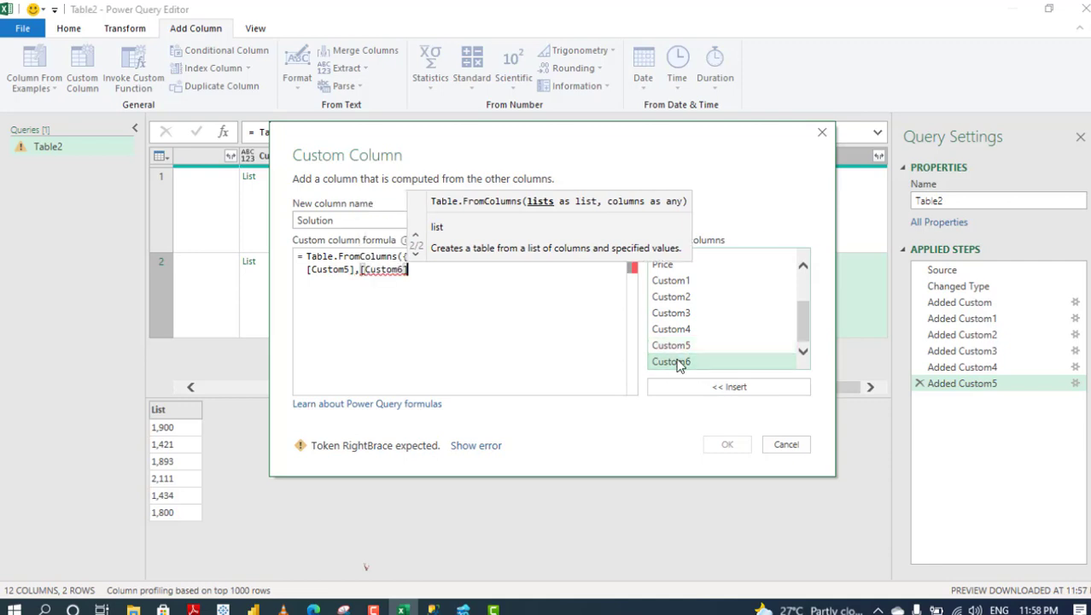
{"action": "type", "text": "}"}
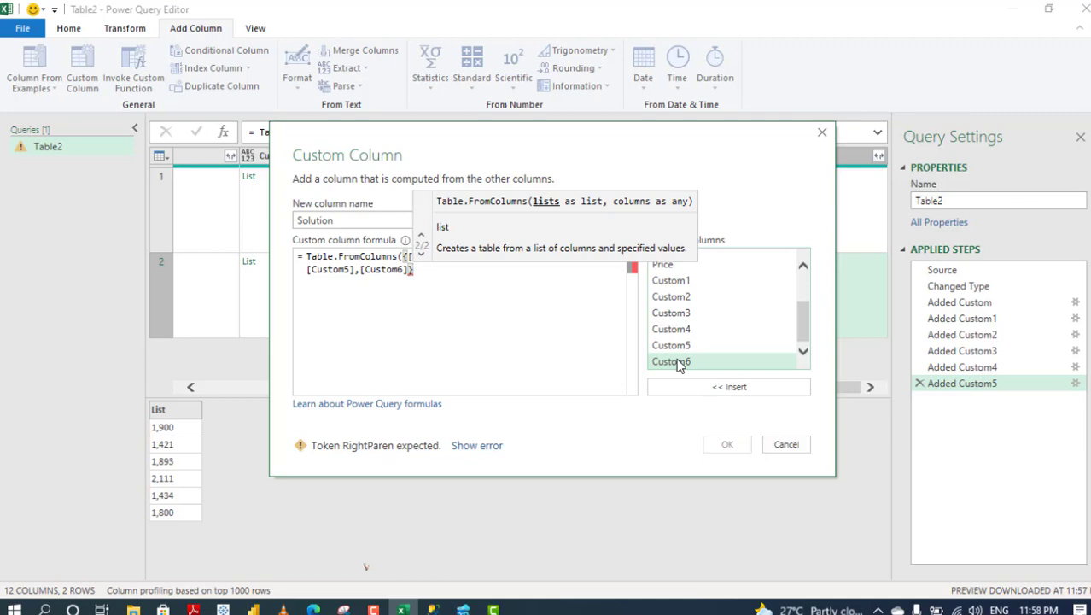
{"action": "type", "text": ")"}
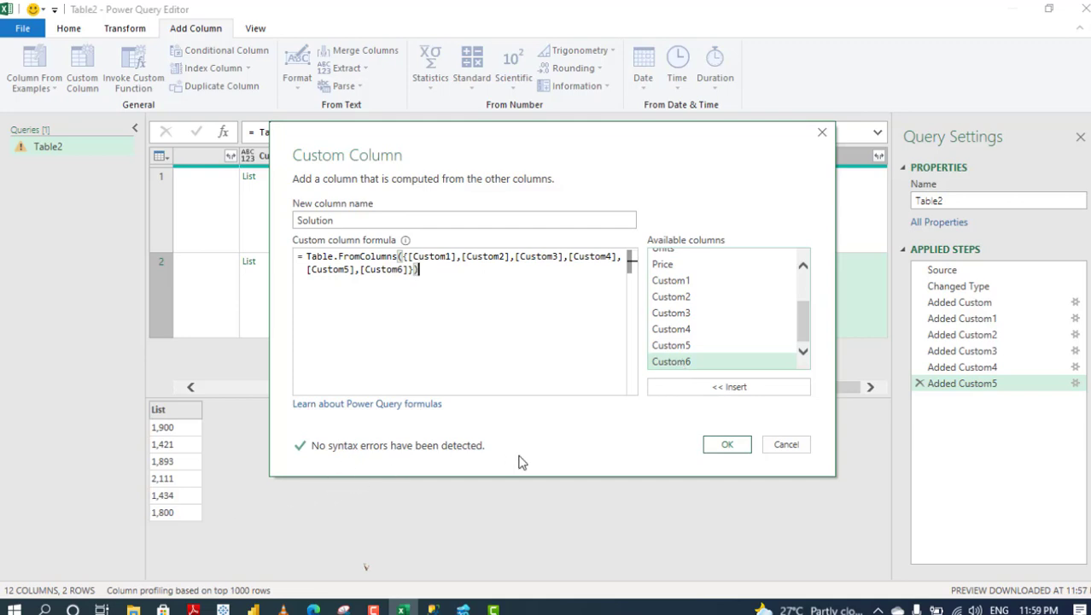
{"action": "left_click", "coordinate": [722, 444]}
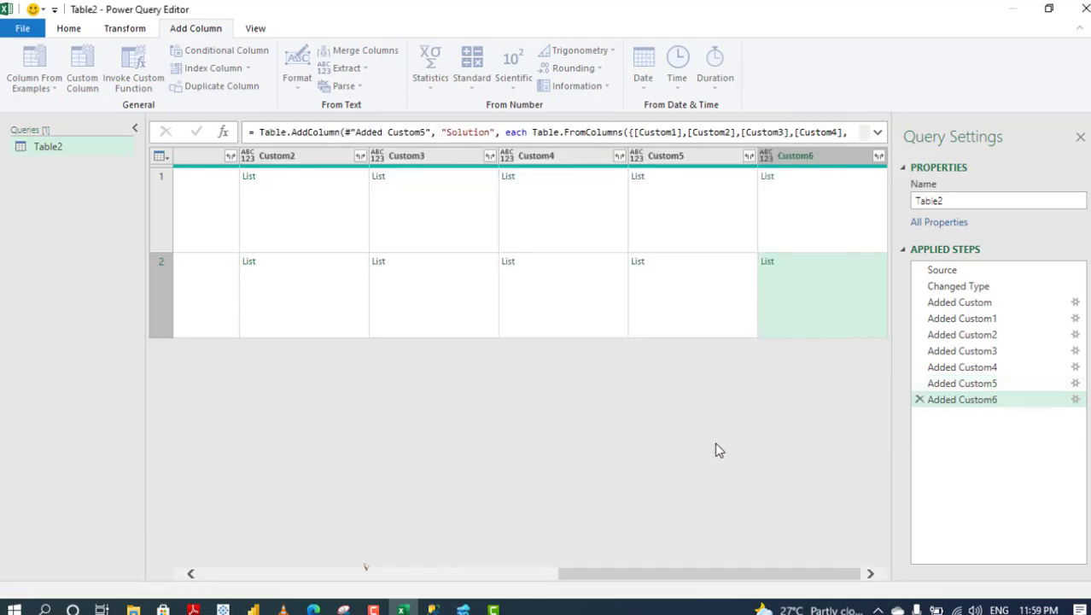
{"action": "left_click", "coordinate": [824, 227]}
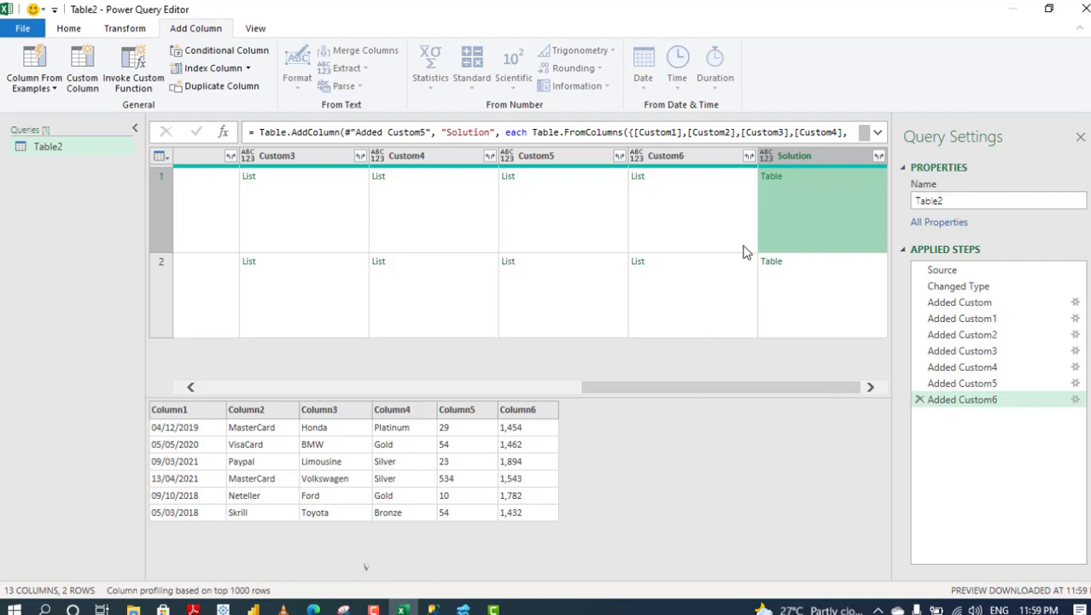
- Remove all columns from Date through Custom6, keeping only the Solution column
{"action": "left_click", "coordinate": [665, 162]}
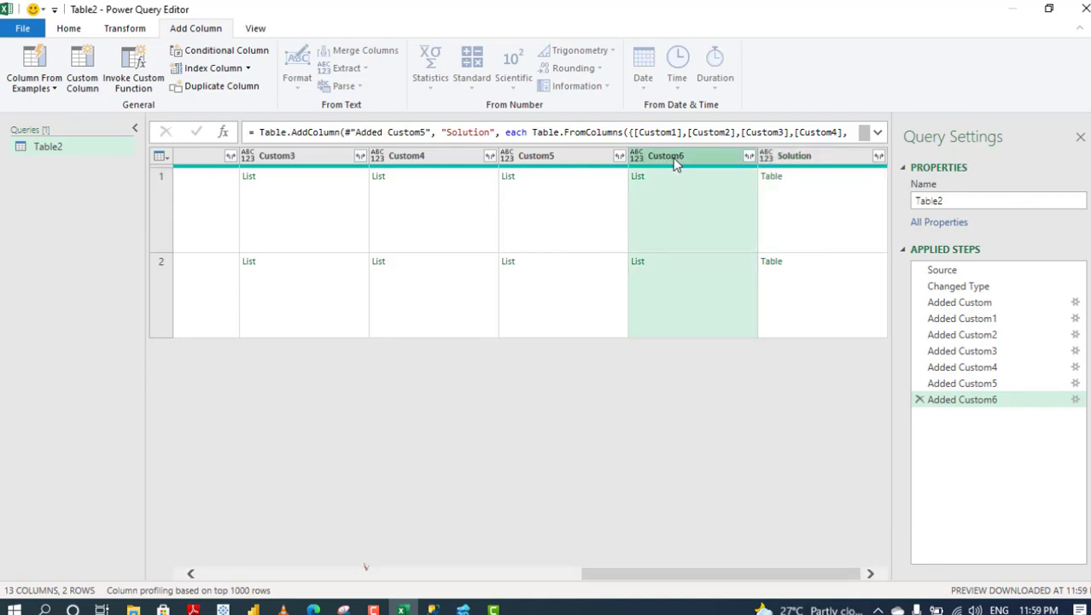
{"action": "left_click_drag", "start_coordinate": [703, 574], "coordinate": [323, 574]}
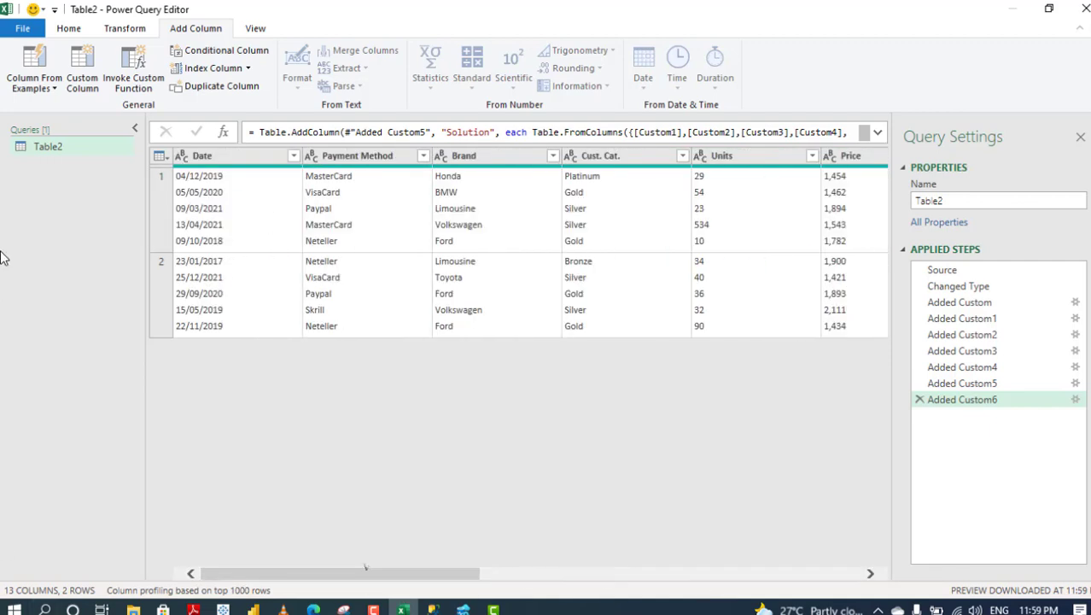
{"action": "left_click", "coordinate": [243, 161], "text": "shift"}
{"action": "right_click", "coordinate": [242, 156]}
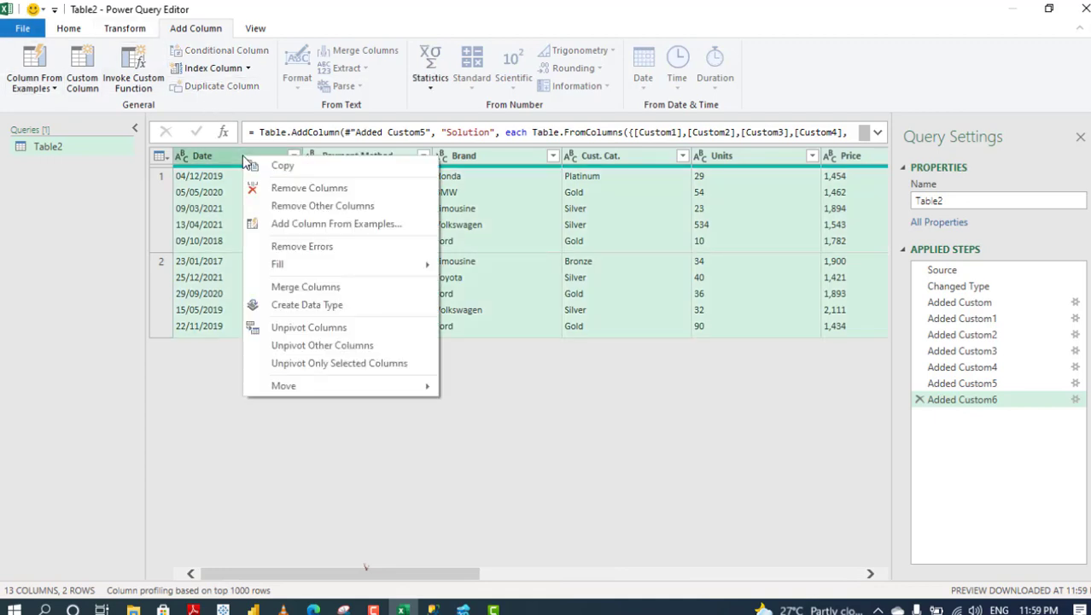
{"action": "left_click", "coordinate": [290, 189]}
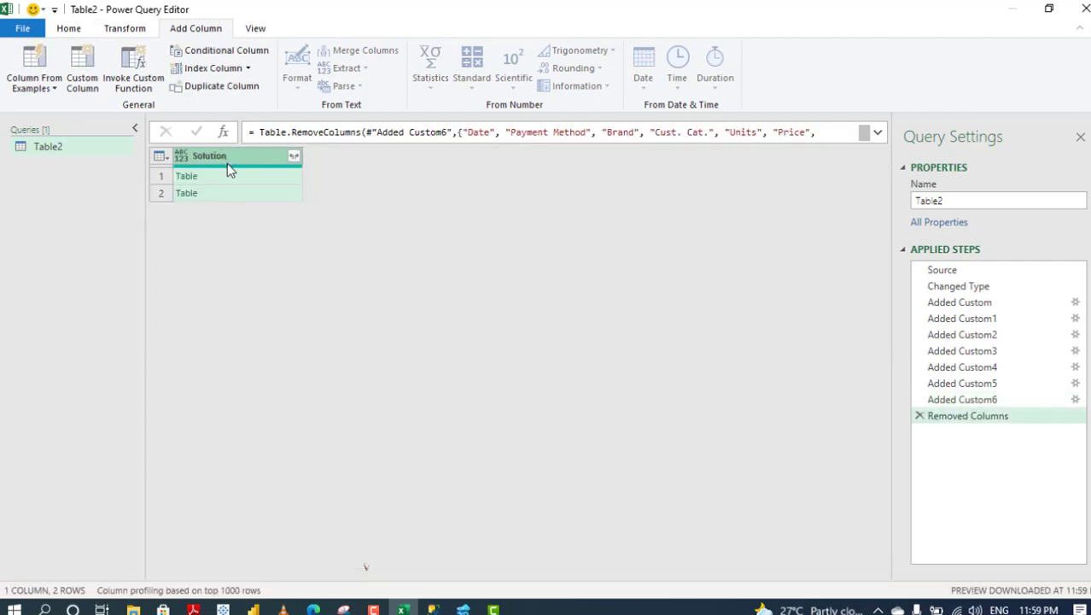
- Expand the Solution column into Column1 to Column6 without using the original column name as prefix
{"action": "left_click", "coordinate": [293, 159]}
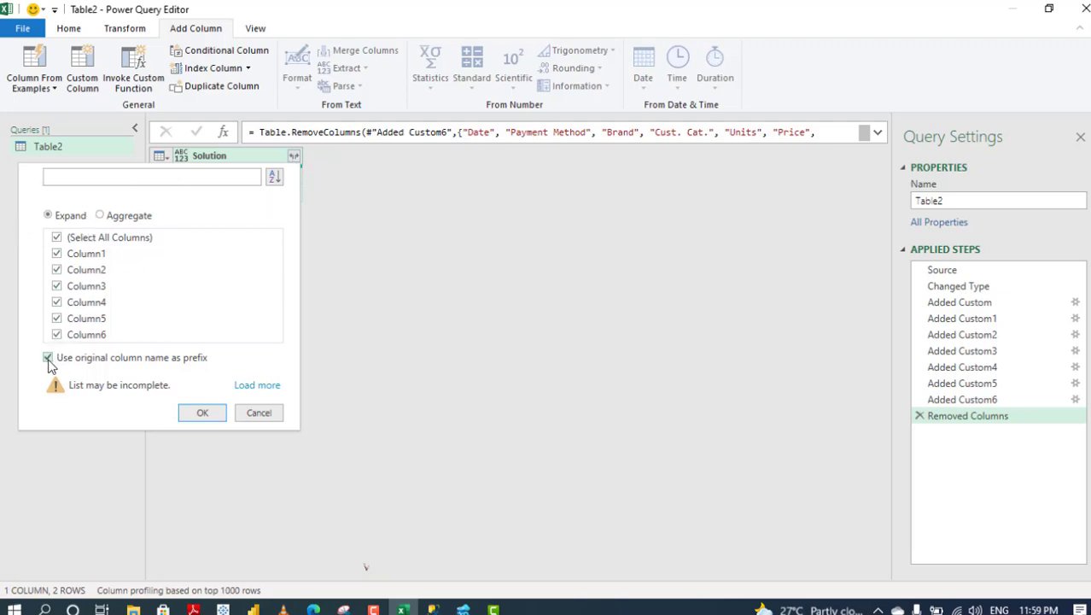
{"action": "left_click", "coordinate": [48, 358]}
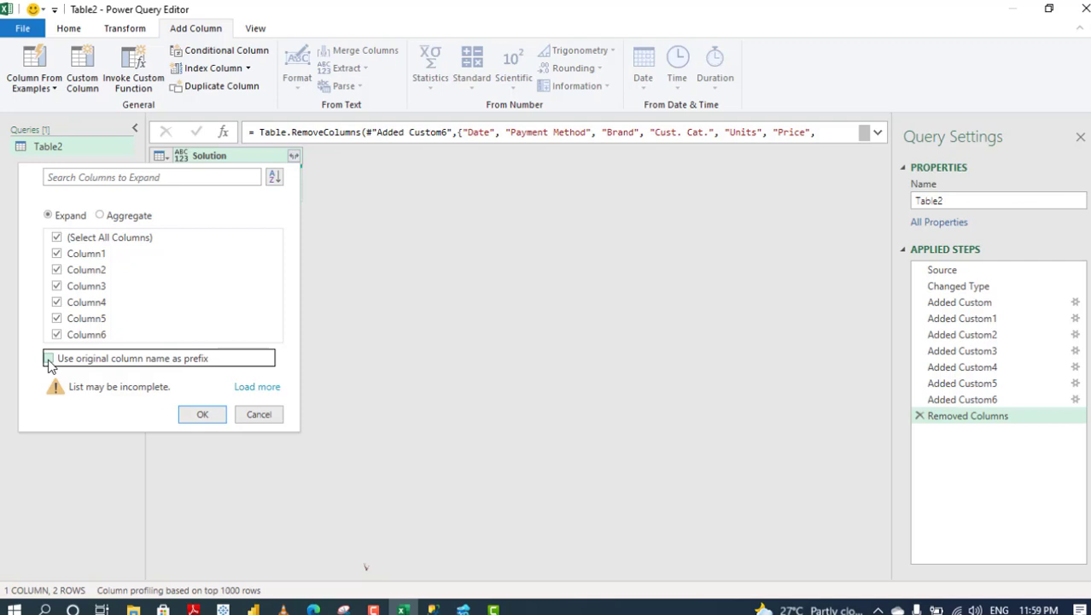
{"action": "left_click", "coordinate": [202, 418]}
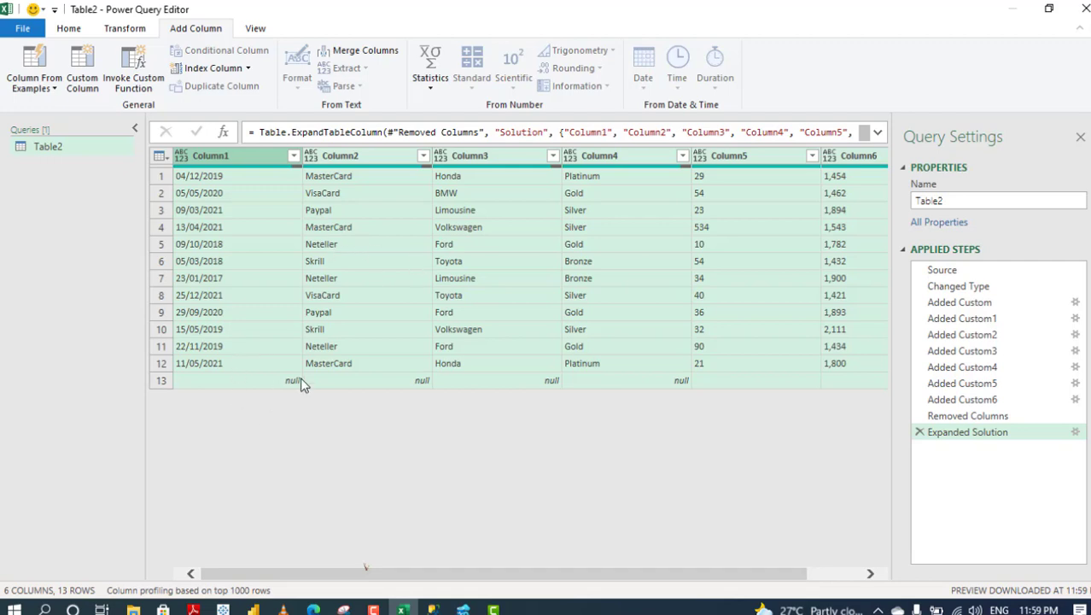
- Remove the blank rows from the expanded table
{"action": "left_click", "coordinate": [82, 32]}
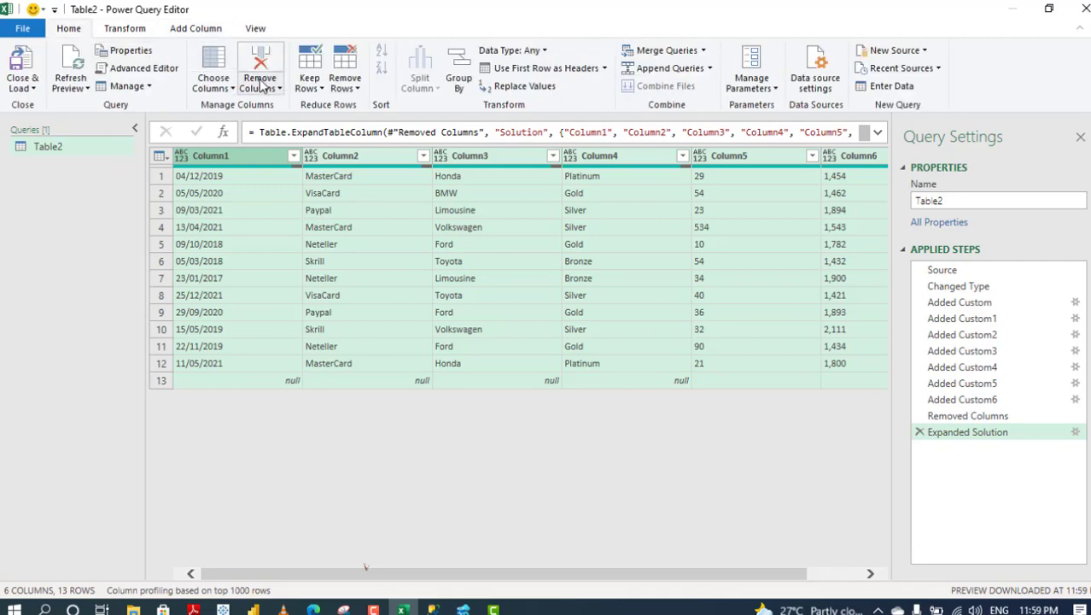
{"action": "left_click", "coordinate": [352, 89]}
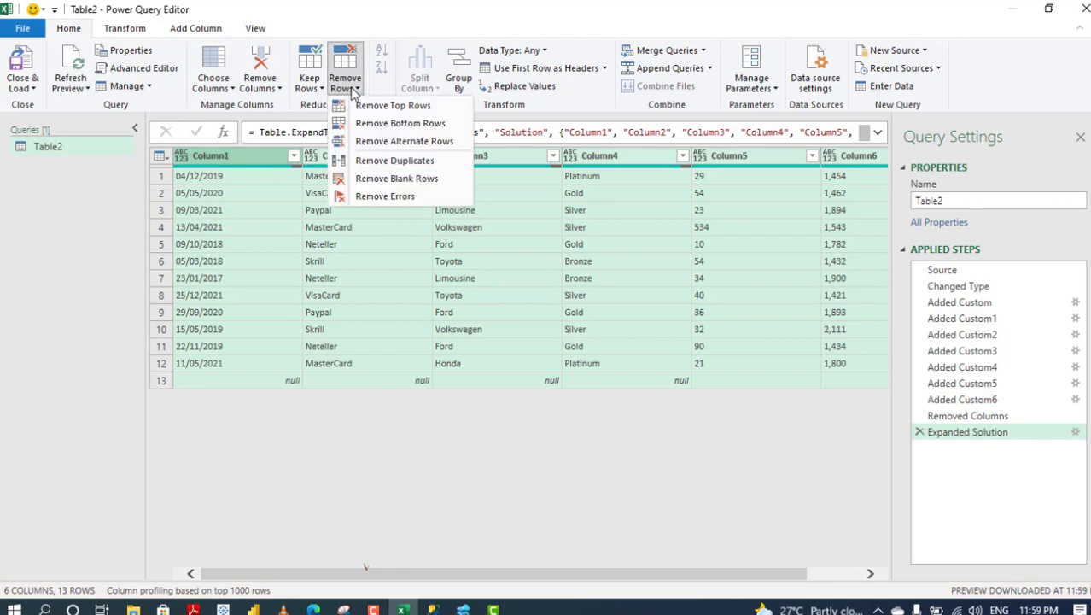
{"action": "left_click", "coordinate": [386, 179]}
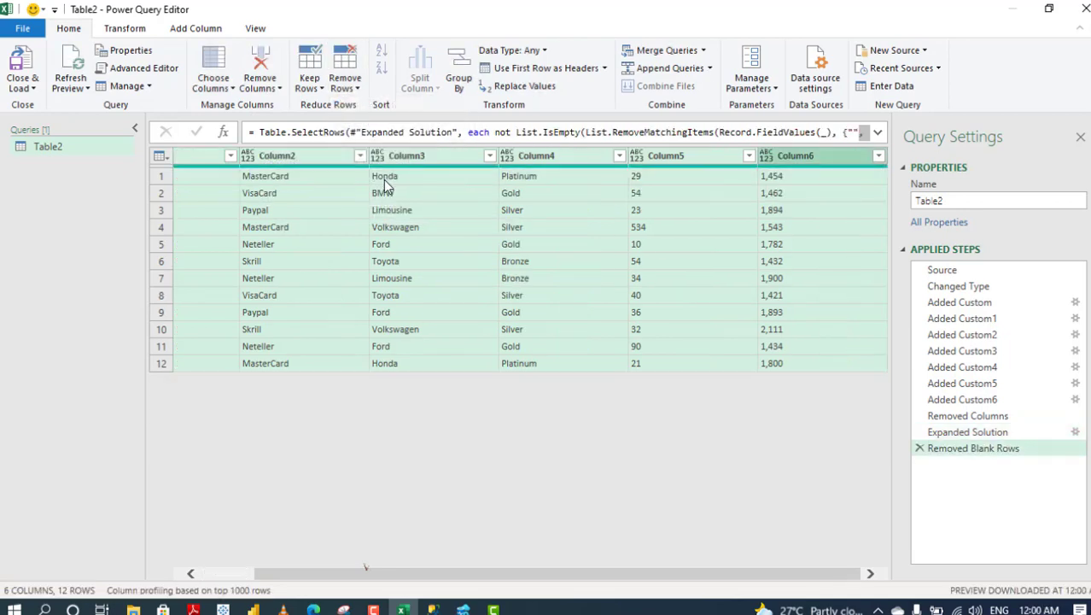
- Rename Column1 as Date and Column2 as Payment Method
{"action": "left_click_drag", "start_coordinate": [571, 569], "coordinate": [353, 587]}
{"action": "double_click", "coordinate": [215, 156]}
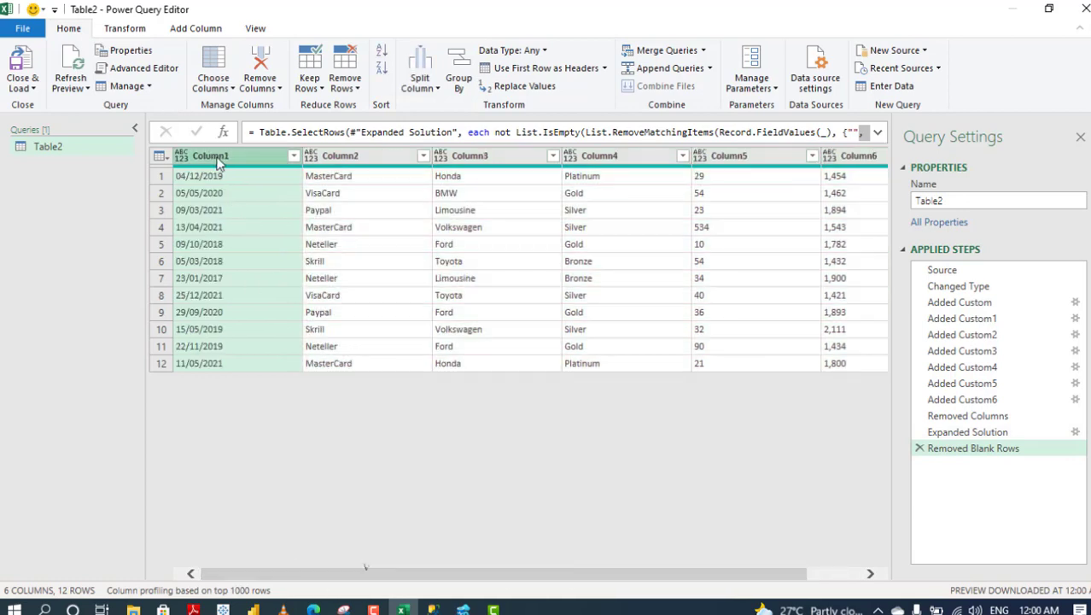
{"action": "type", "text": "D"}
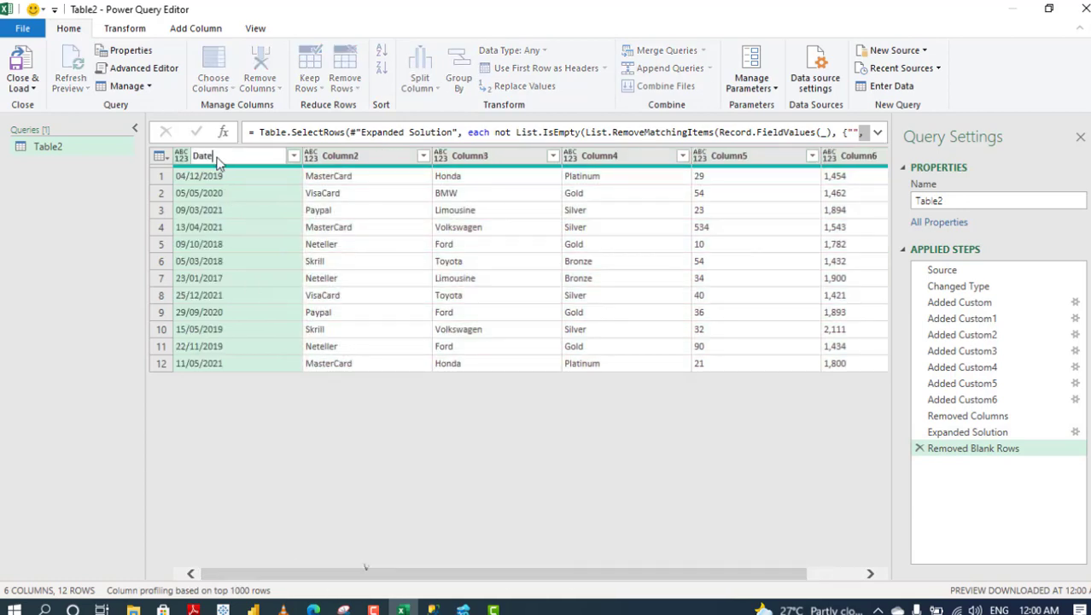
{"action": "type", "text": "ate"}
{"action": "double_click", "coordinate": [346, 158]}
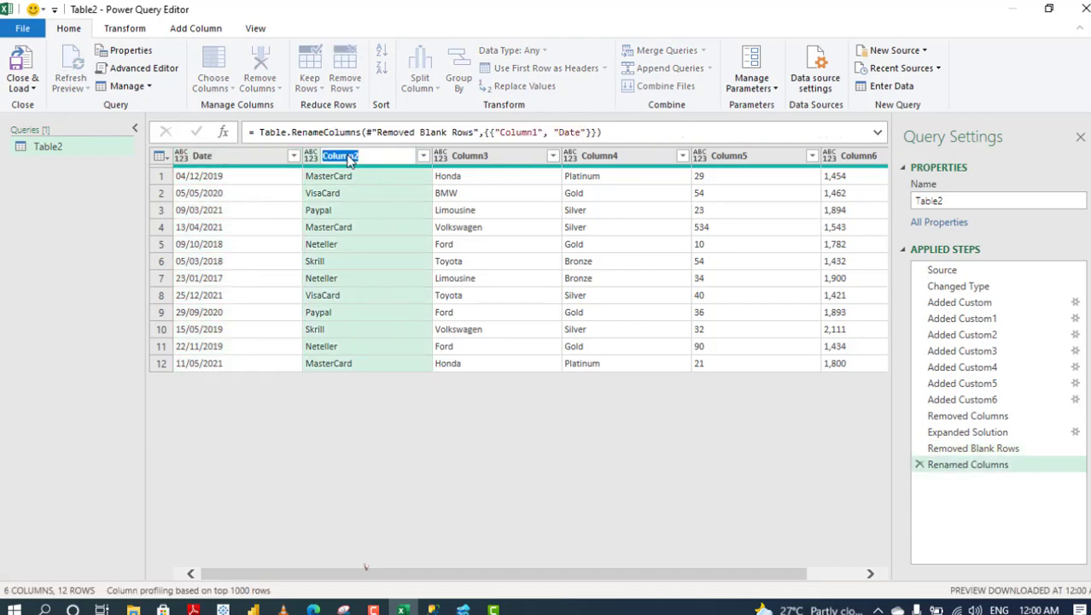
{"action": "type", "text": "Payment Methgo"}
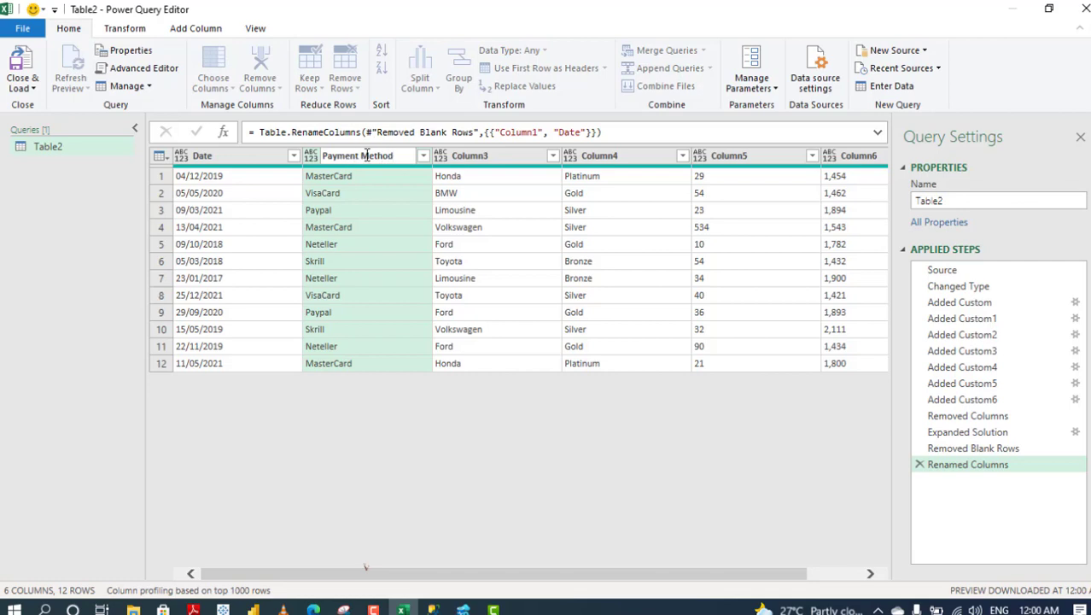
{"action": "key", "text": "Return"}
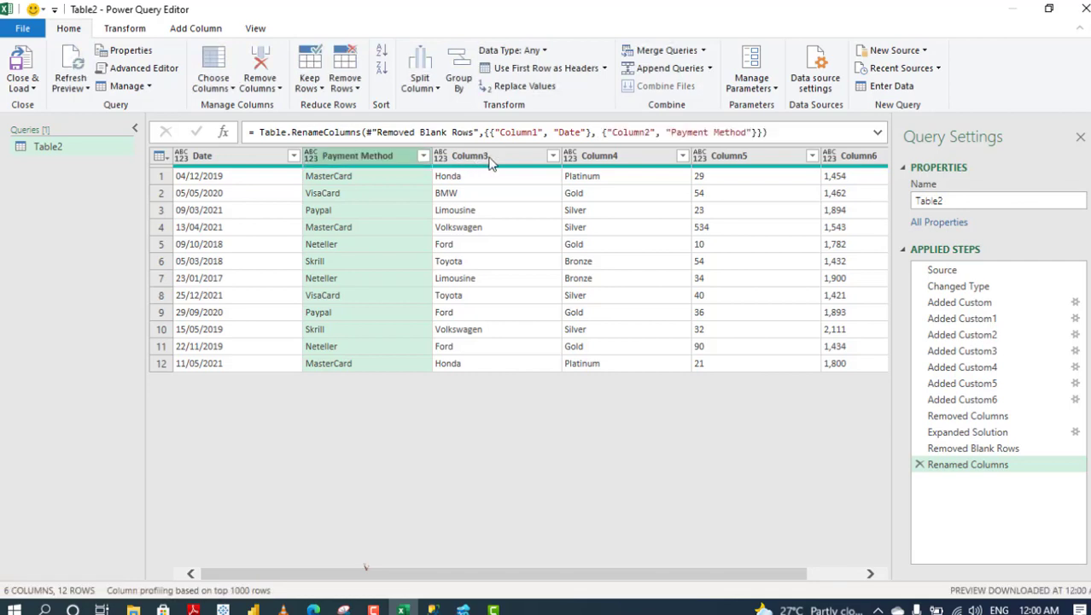
- Rename Column3 as Brand and Column4 as Customer Cat
{"action": "double_click", "coordinate": [489, 163]}
{"action": "type", "text": "Brand"}
{"action": "double_click", "coordinate": [624, 158]}
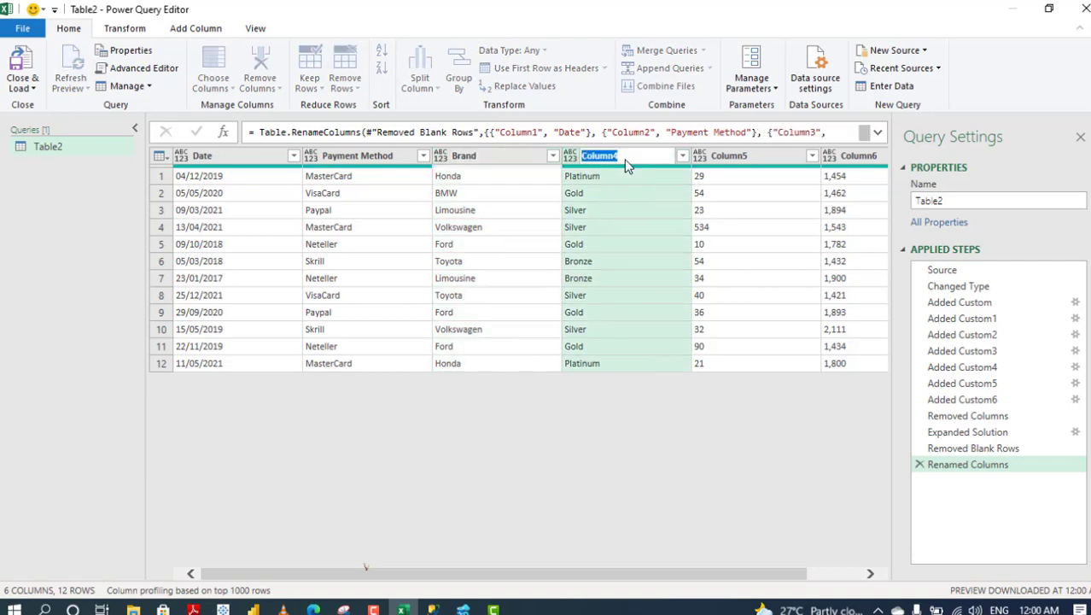
{"action": "type", "text": "Custome"}
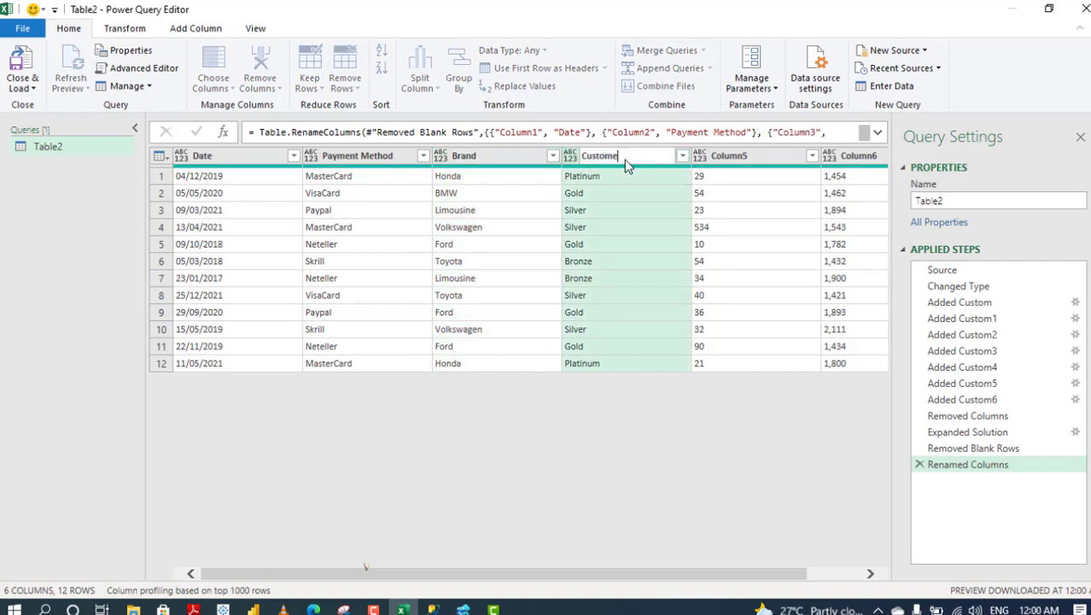
{"action": "type", "text": "r Cat."}
- Rename Column5 as Units and Column6 as Price
{"action": "double_click", "coordinate": [752, 156]}
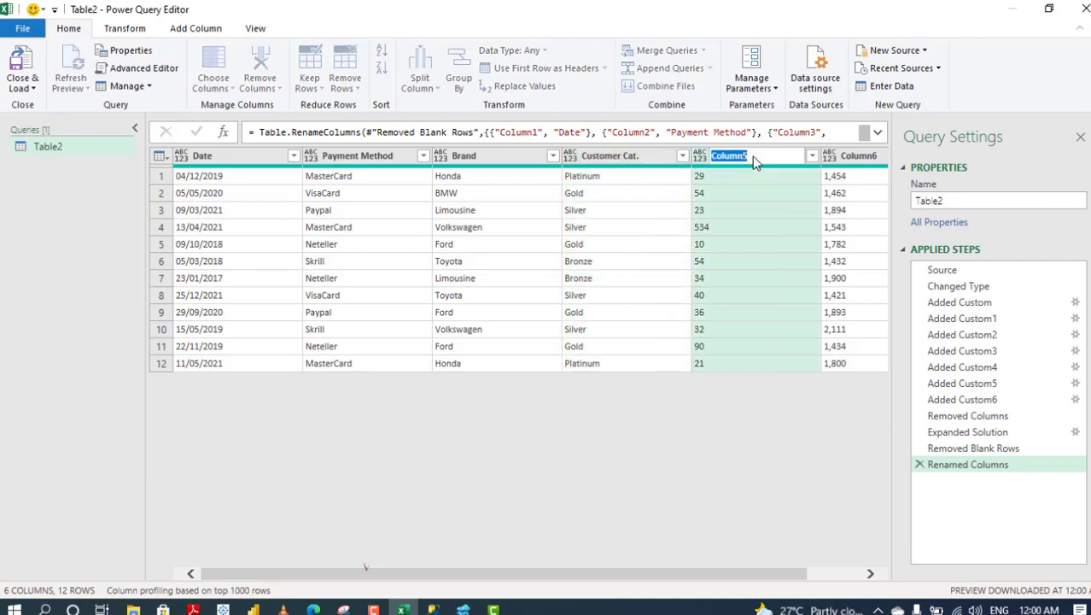
{"action": "type", "text": "Units"}
{"action": "key", "text": "Escape"}
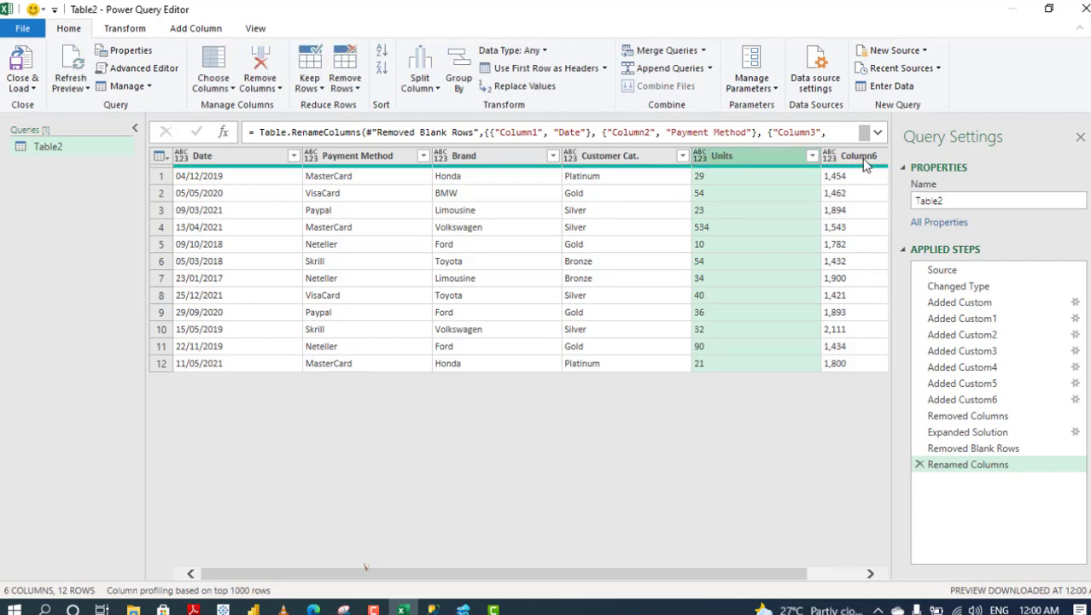
{"action": "double_click", "coordinate": [863, 159]}
{"action": "type", "text": "Price"}
{"action": "key", "text": "Return"}
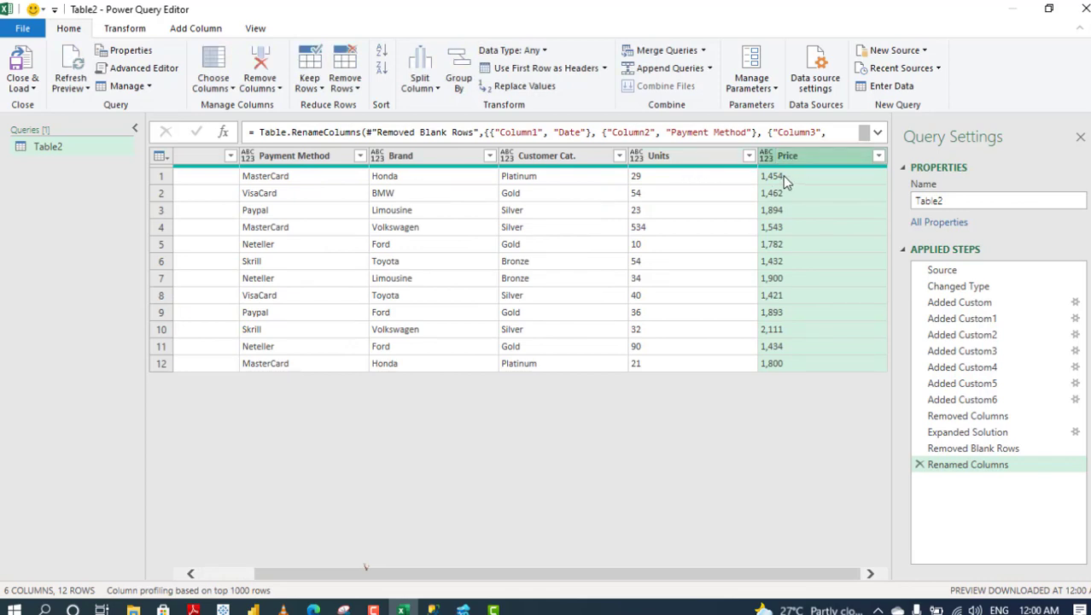
- Change the data type of the Units and Price columns to Whole Number
{"action": "left_click", "coordinate": [684, 159], "text": "ctrl"}
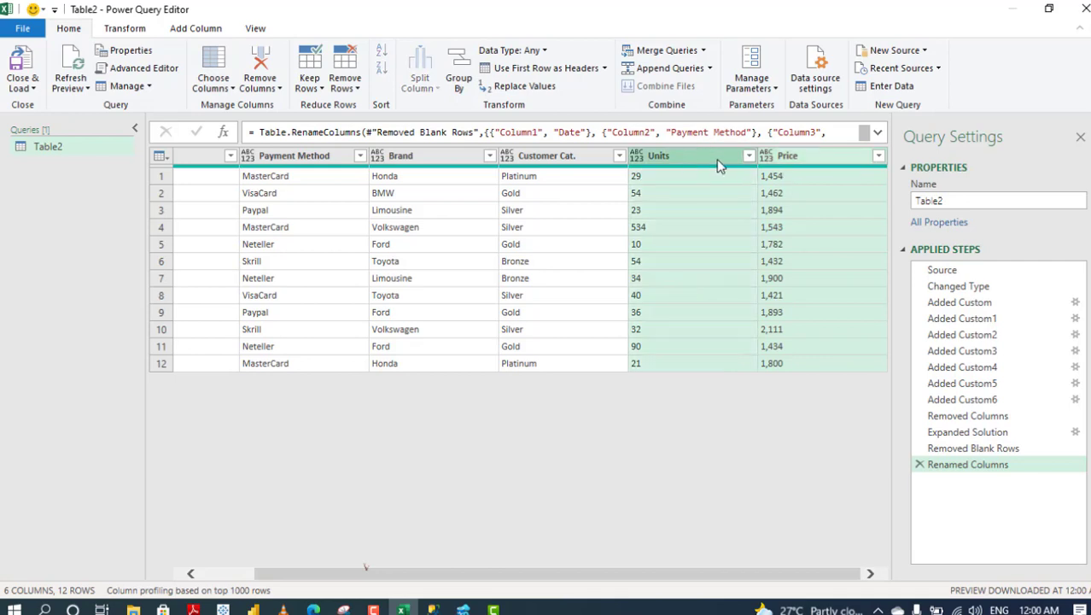
{"action": "right_click", "coordinate": [815, 164]}
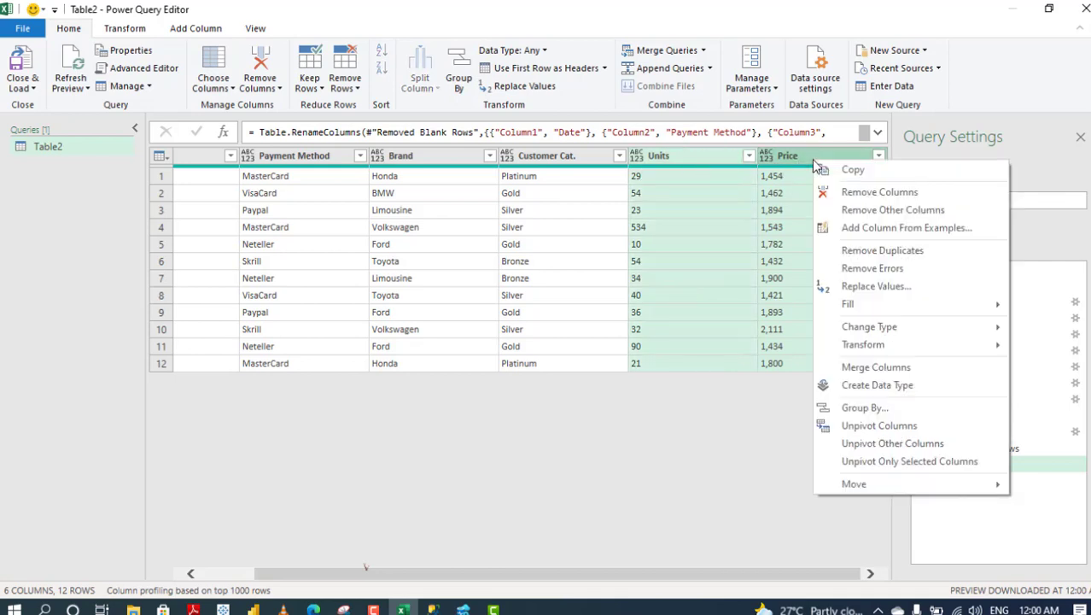
{"action": "mouse_move", "coordinate": [885, 329]}
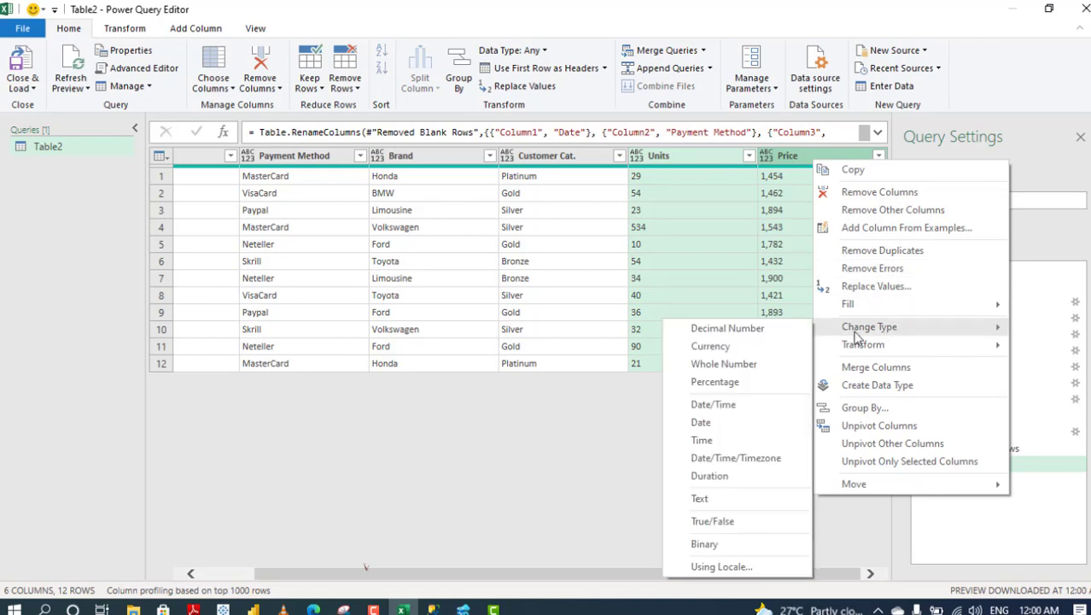
{"action": "left_click", "coordinate": [717, 363]}
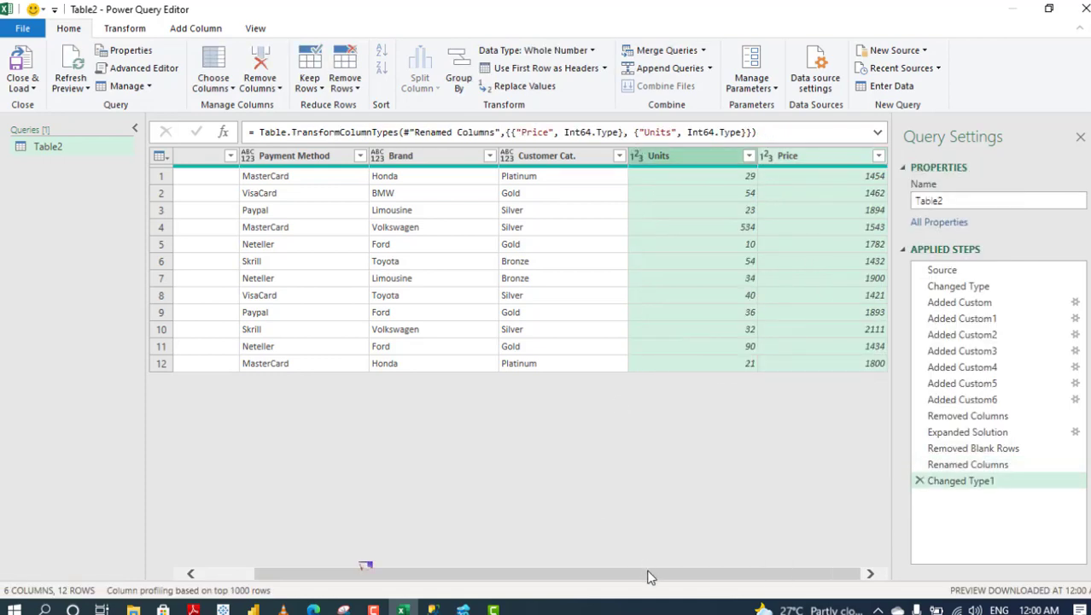
- Add a custom column named Total with the formula [Units]*[Price] and set its data type to Currency
{"action": "left_click", "coordinate": [203, 31]}
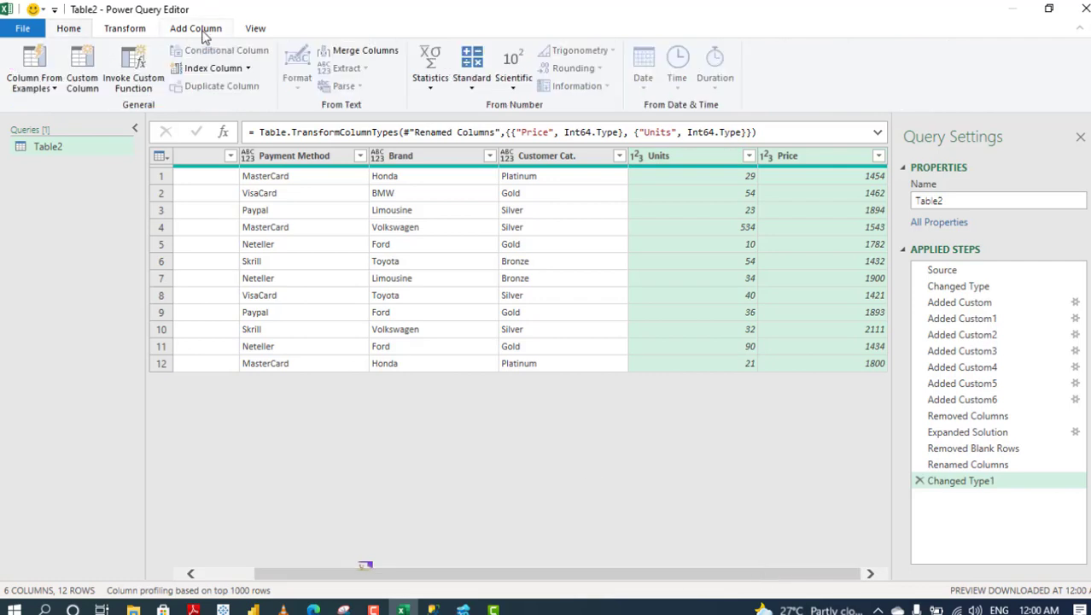
{"action": "left_click", "coordinate": [90, 85]}
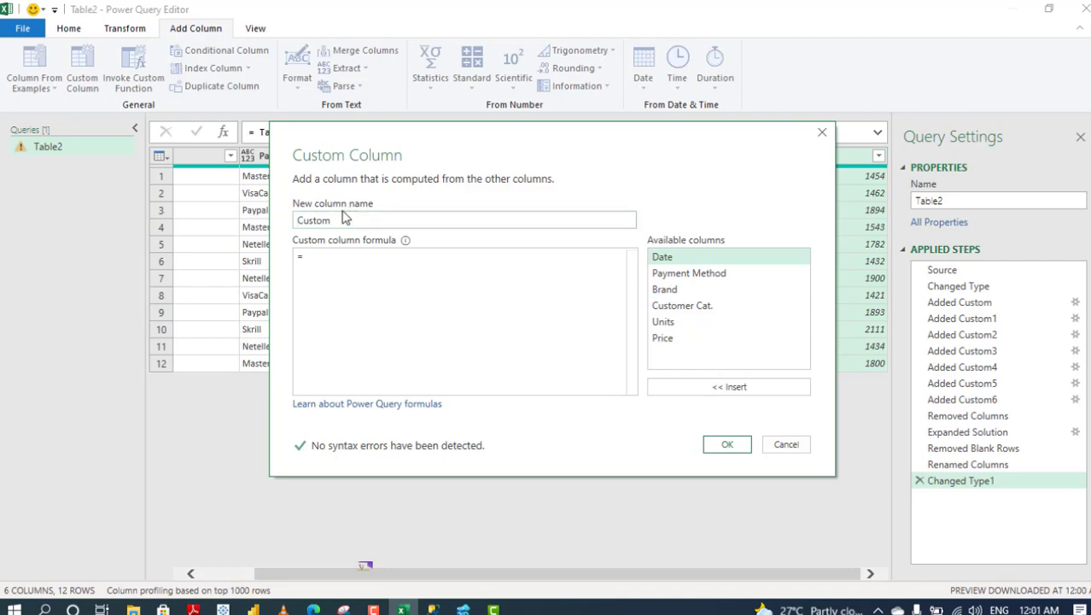
{"action": "double_click", "coordinate": [353, 219]}
{"action": "type", "text": "Tptal"}
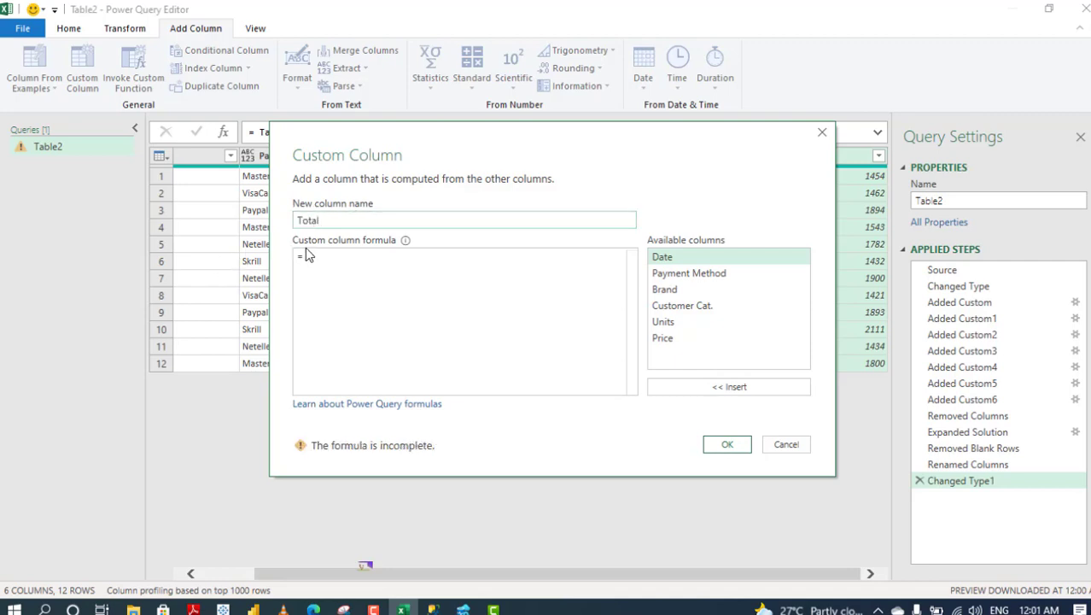
{"action": "left_click", "coordinate": [322, 255]}
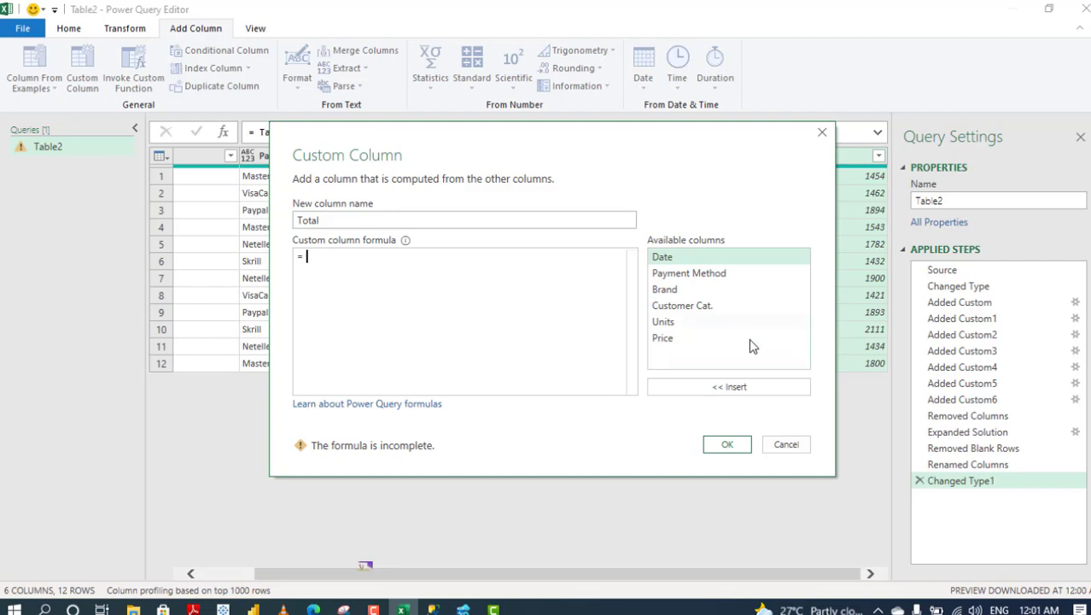
{"action": "double_click", "coordinate": [671, 321]}
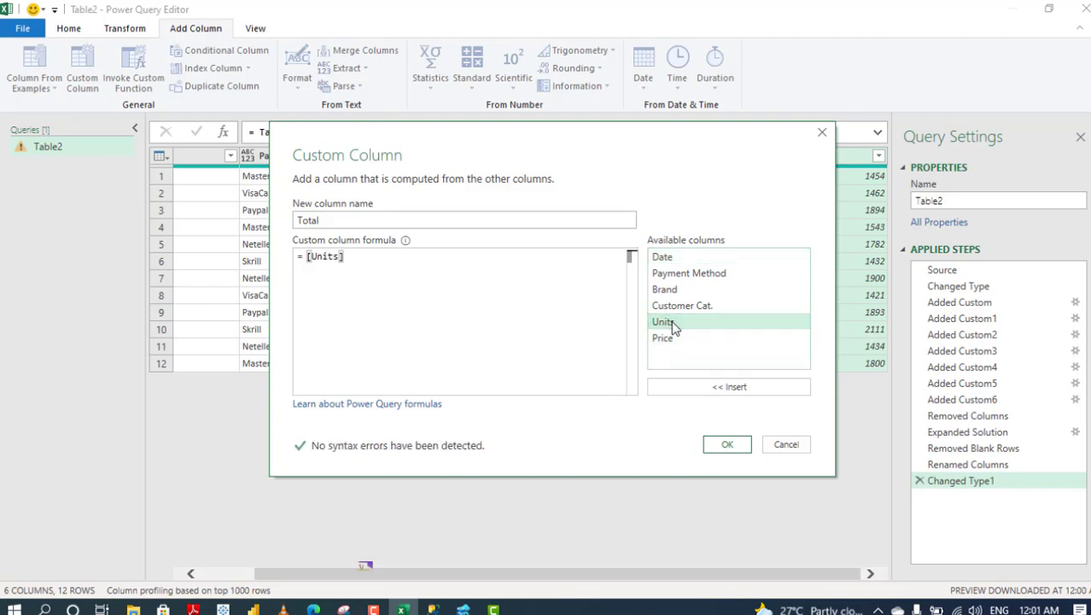
{"action": "type", "text": "*"}
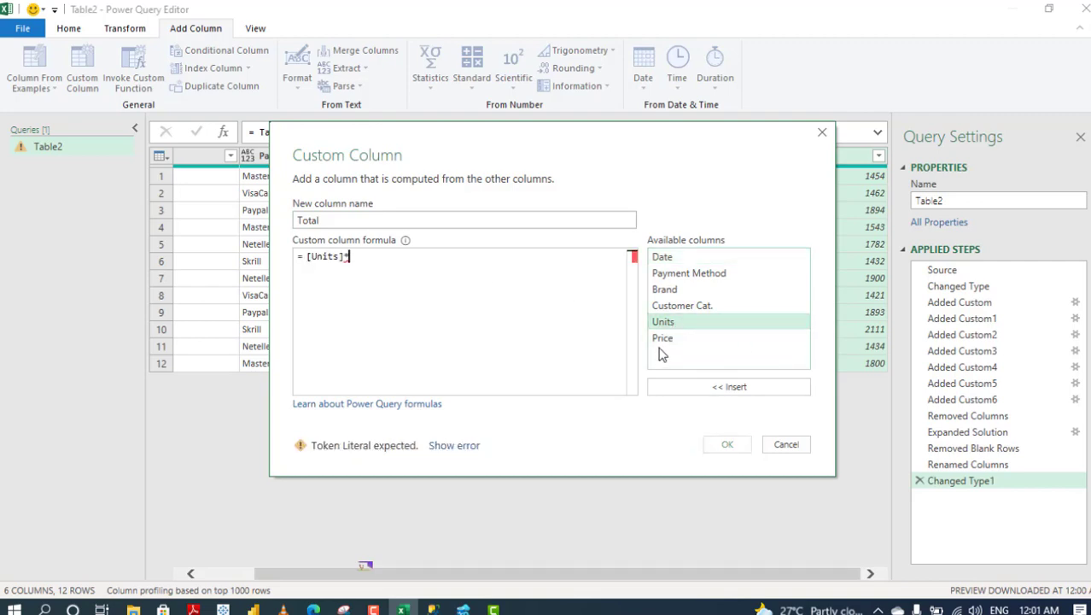
{"action": "double_click", "coordinate": [665, 340]}
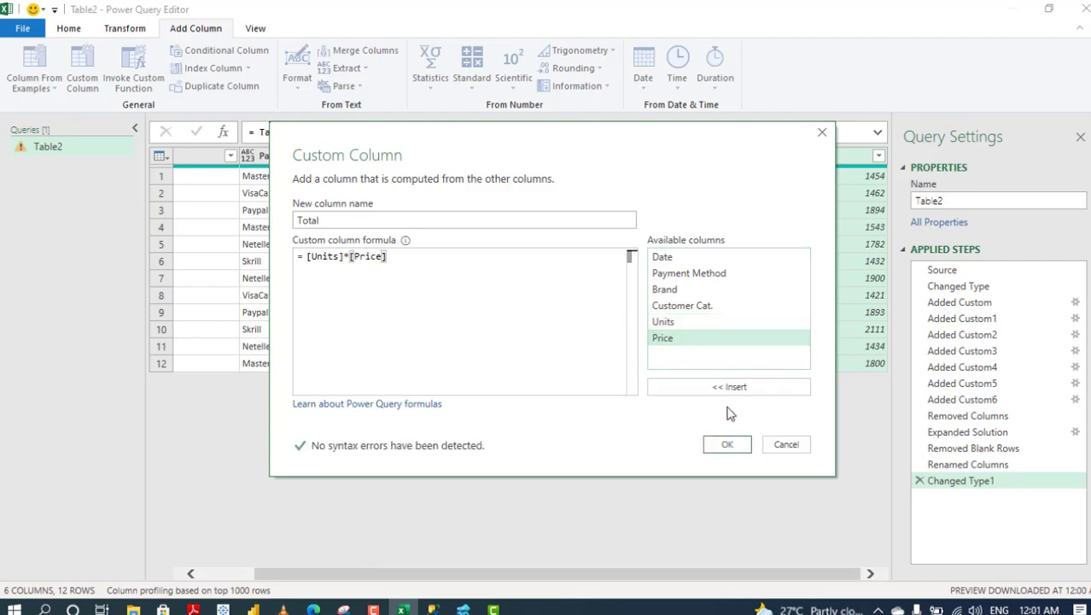
{"action": "left_click", "coordinate": [726, 445]}
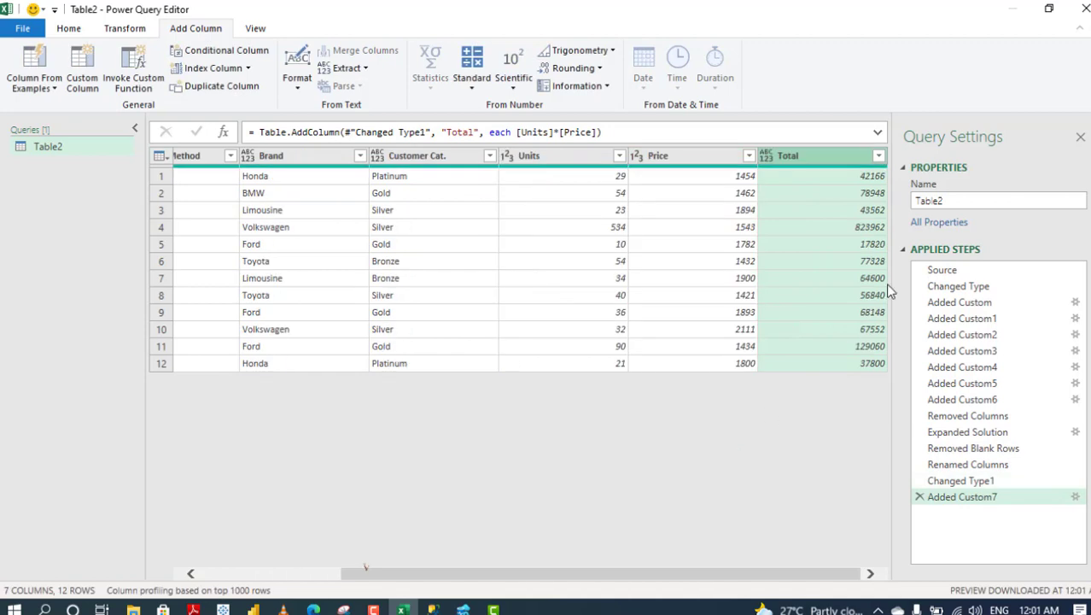
{"action": "left_click", "coordinate": [766, 156]}
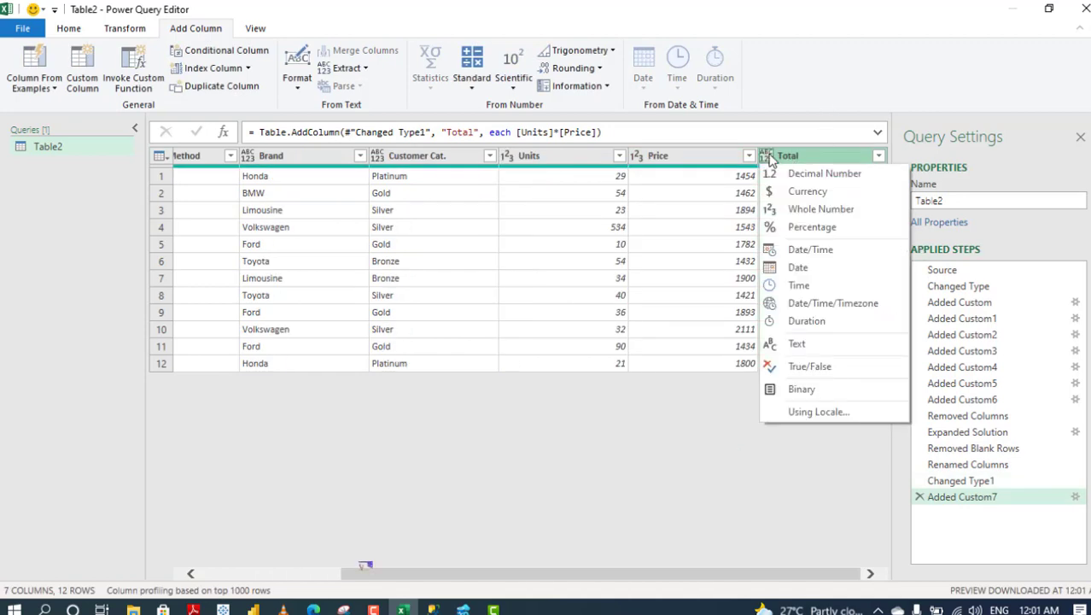
{"action": "left_click", "coordinate": [795, 194]}
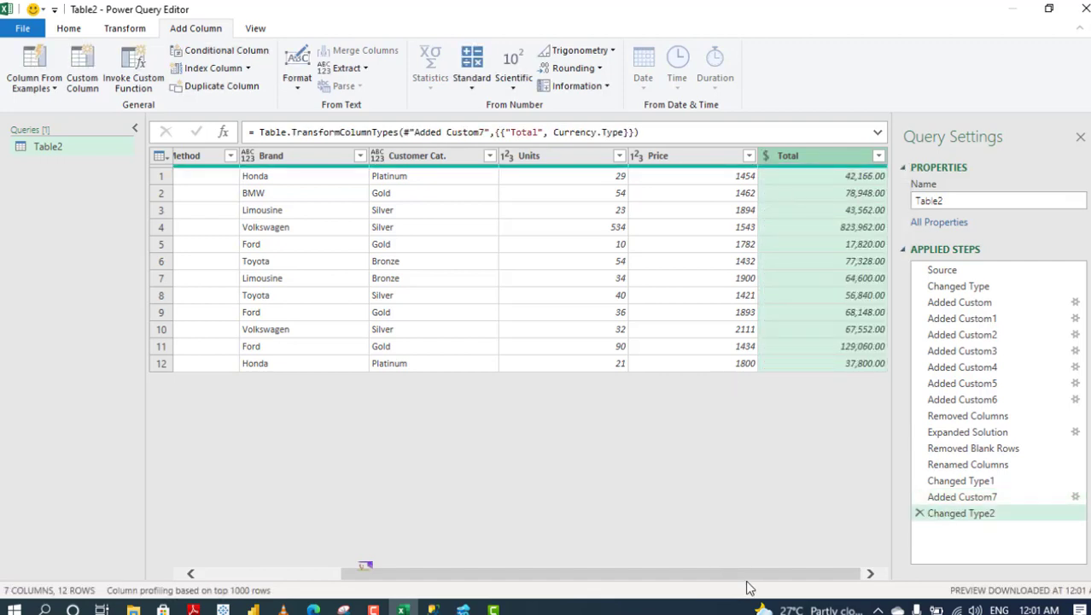
- Close the query editor and load the query as a table into a new worksheet
{"action": "left_click_drag", "start_coordinate": [744, 577], "coordinate": [367, 589]}
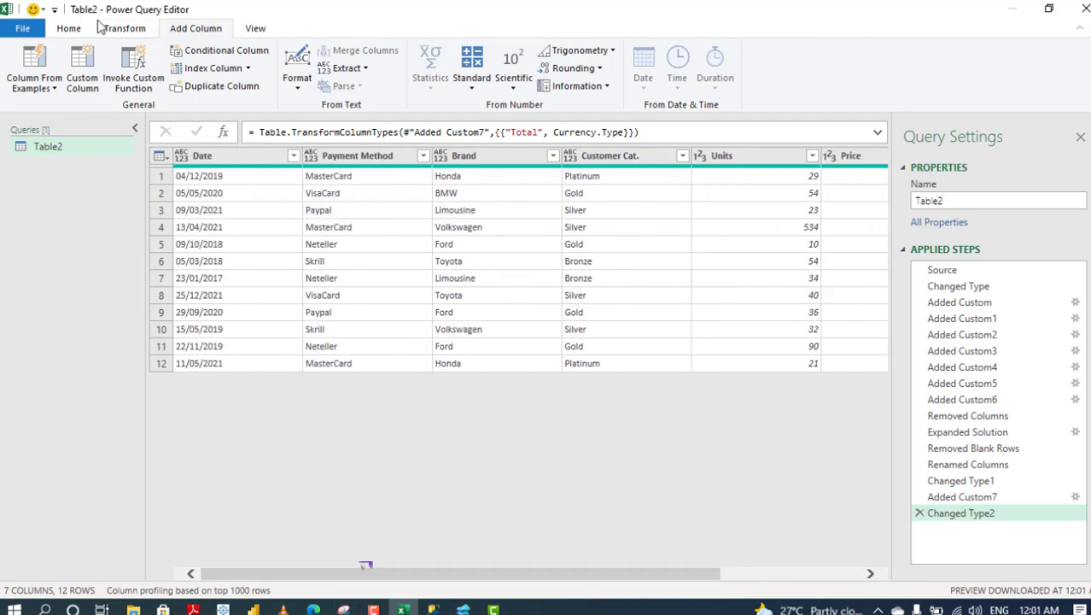
{"action": "left_click", "coordinate": [73, 30]}
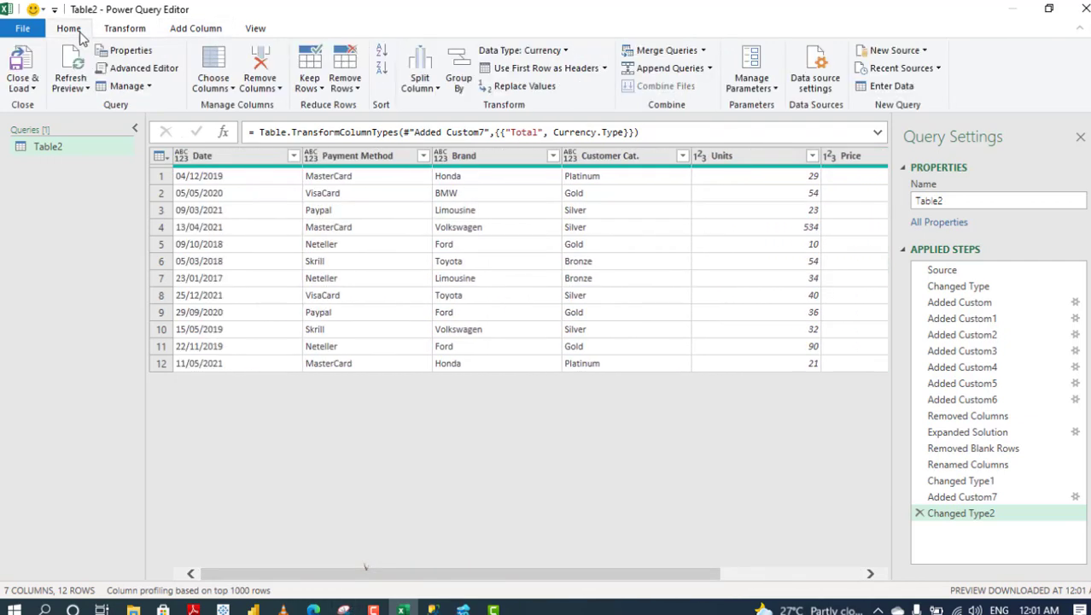
{"action": "left_click", "coordinate": [23, 87]}
{"action": "left_click", "coordinate": [66, 125]}
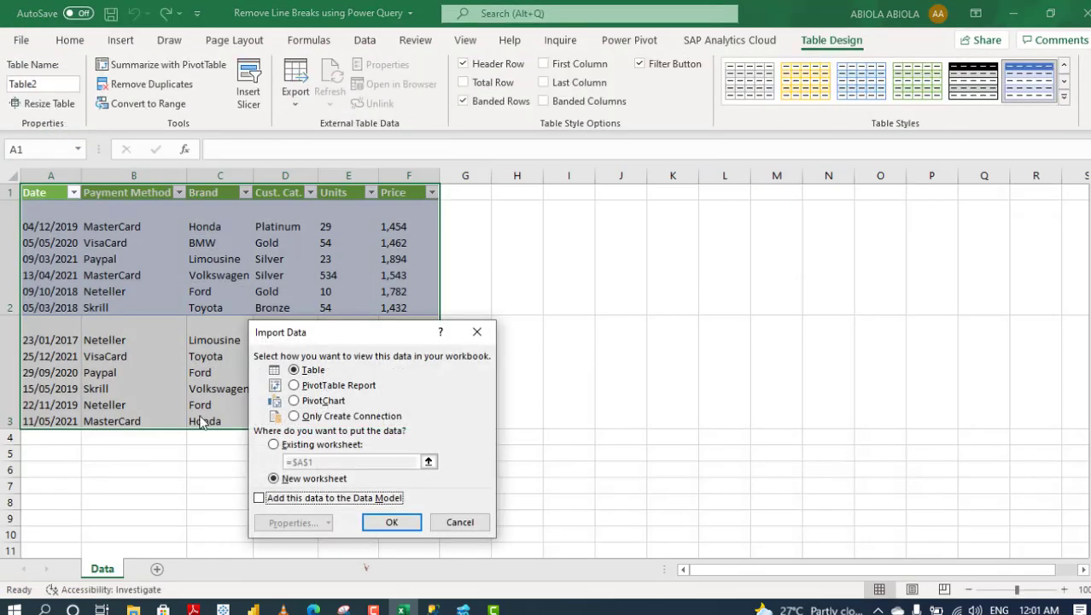
{"action": "left_click", "coordinate": [394, 527]}
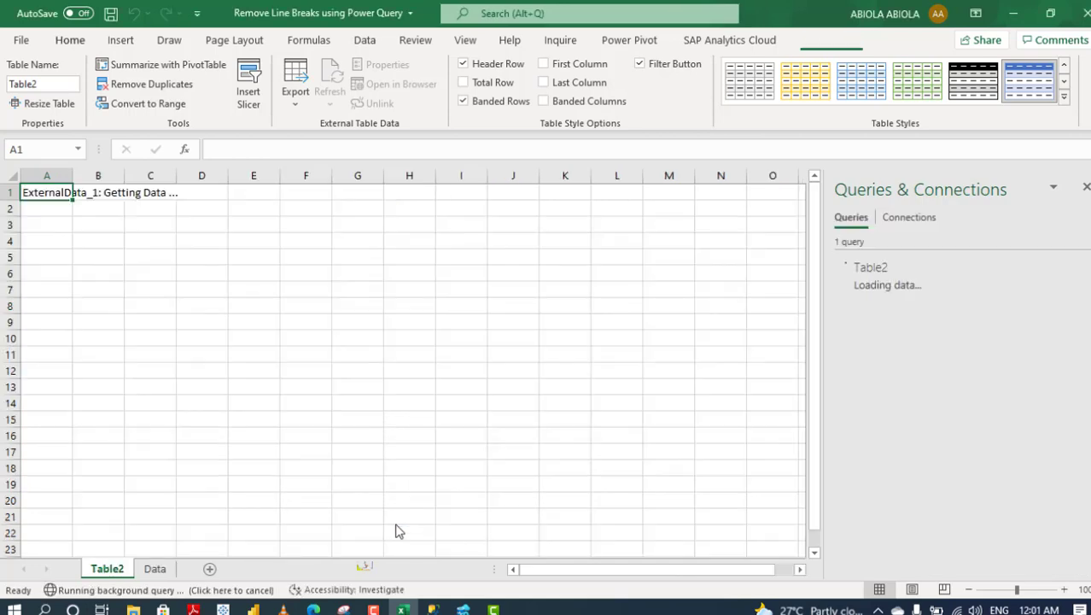
{"action": "left_click_drag", "start_coordinate": [47, 209], "coordinate": [466, 389]}
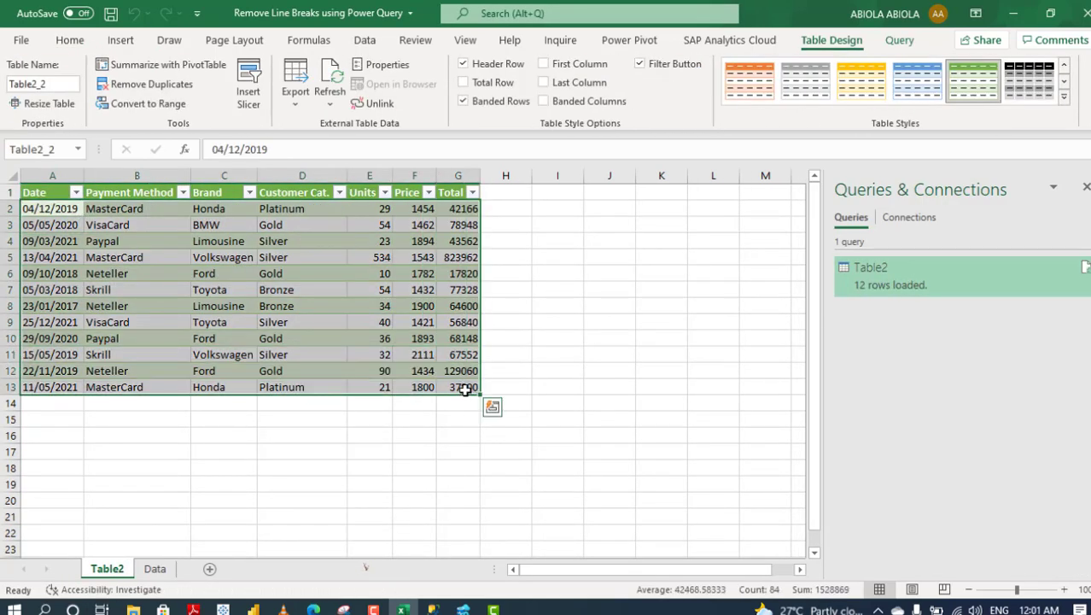
- Copy the two multi-line data rows on the Data sheet and paste them directly below the table, starting at A4
{"action": "left_click", "coordinate": [164, 569]}
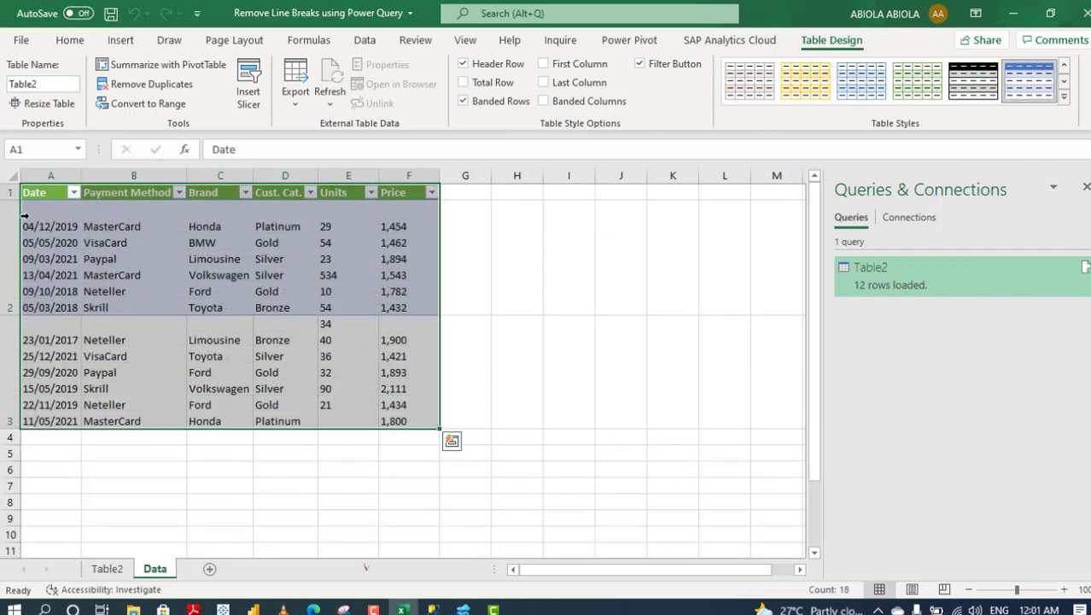
{"action": "left_click_drag", "start_coordinate": [36, 224], "coordinate": [426, 402]}
{"action": "key", "text": "ctrl+c"}
{"action": "left_click", "coordinate": [53, 440]}
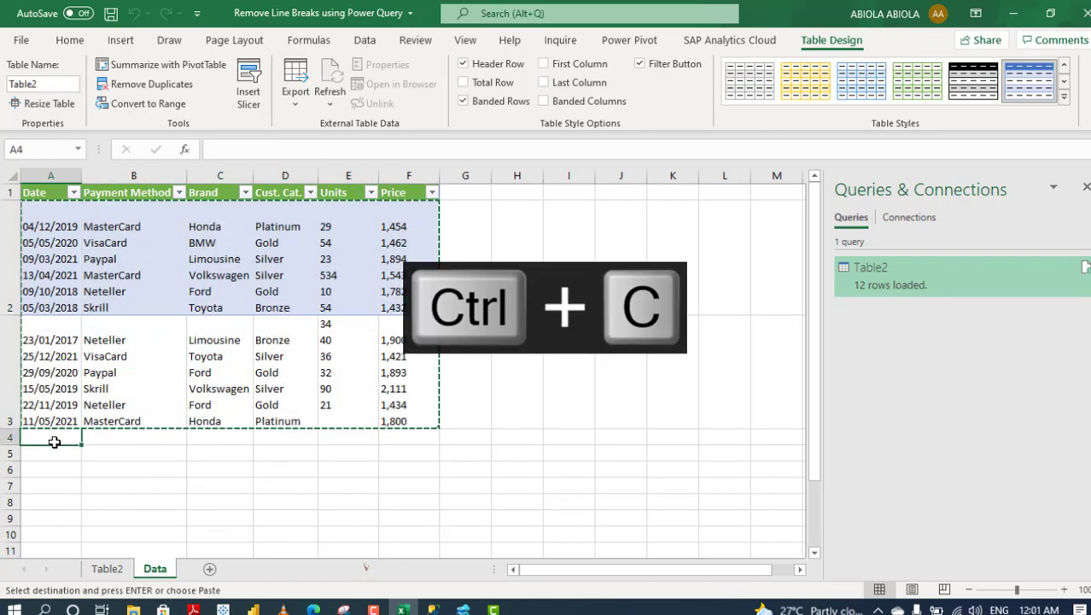
{"action": "key", "text": "ctrl+v"}
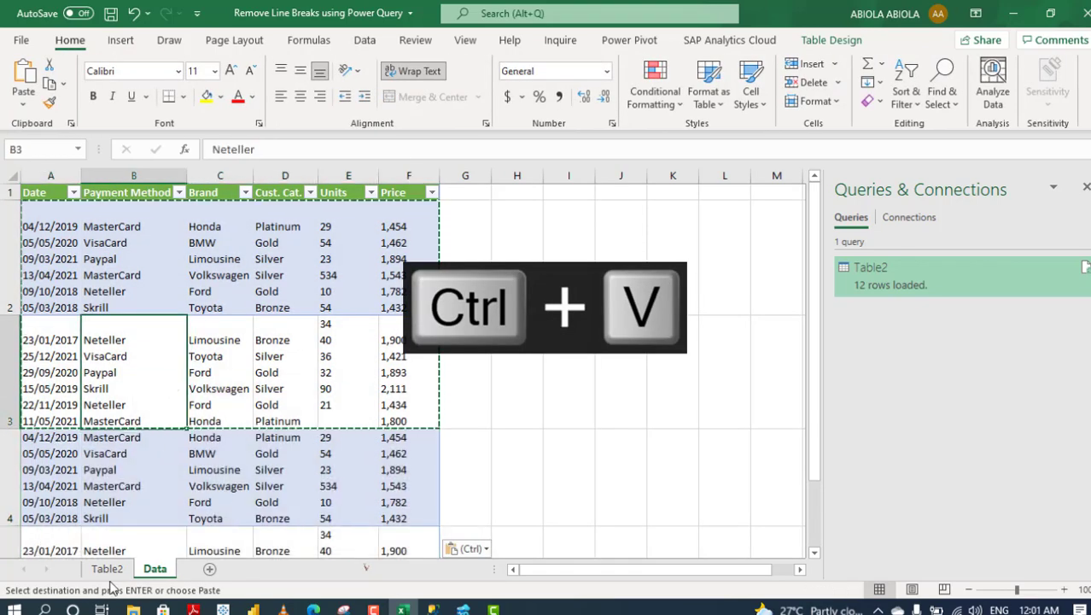
- Refresh the query output table on the Table2 sheet and check the rows loaded from the added source data
{"action": "left_click", "coordinate": [107, 568]}
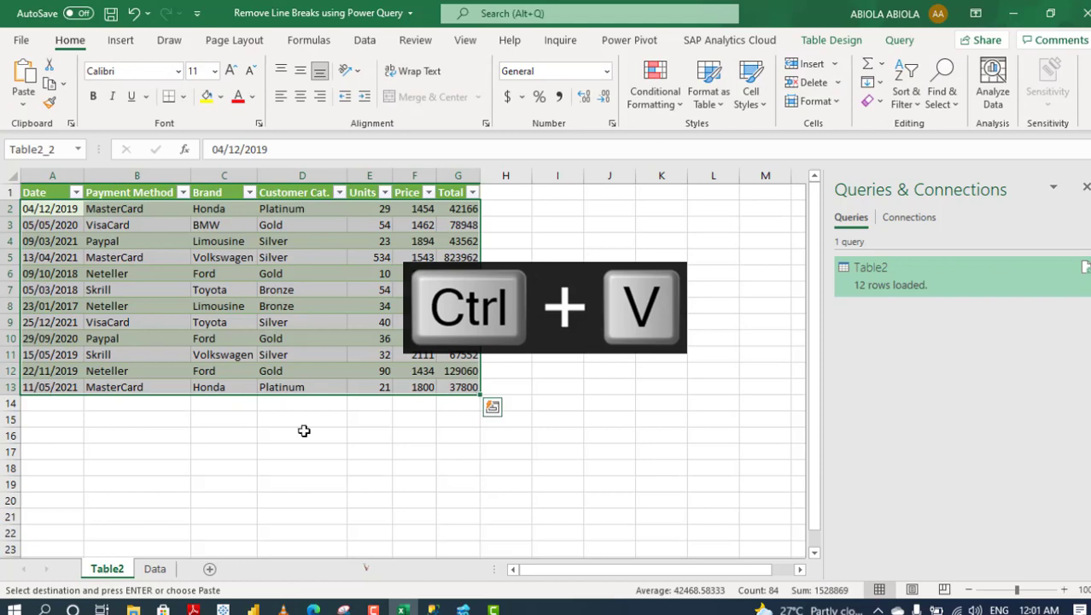
{"action": "left_click", "coordinate": [241, 271]}
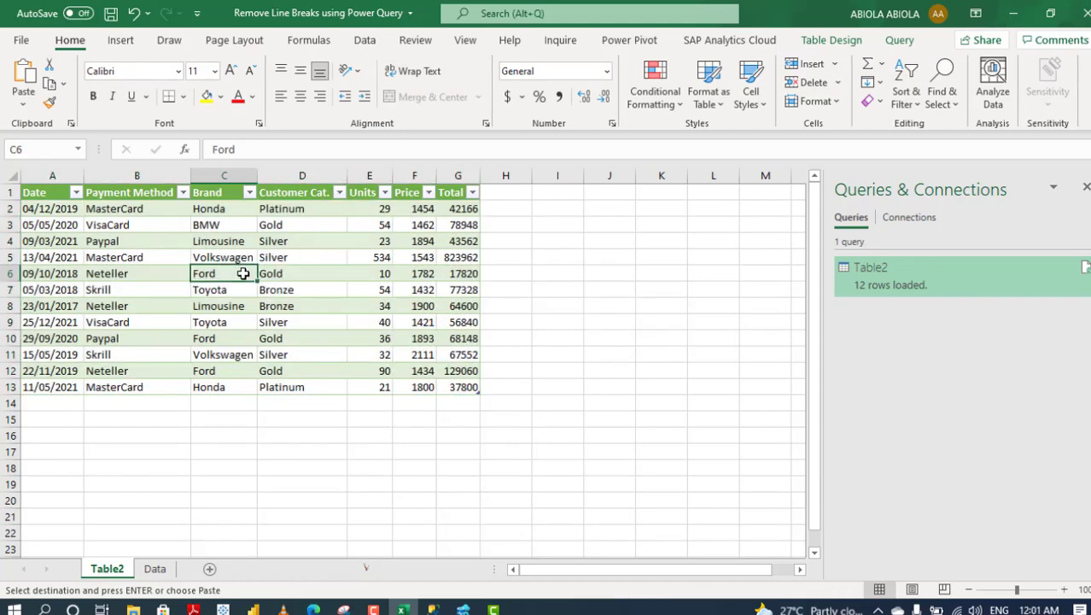
{"action": "right_click", "coordinate": [243, 274]}
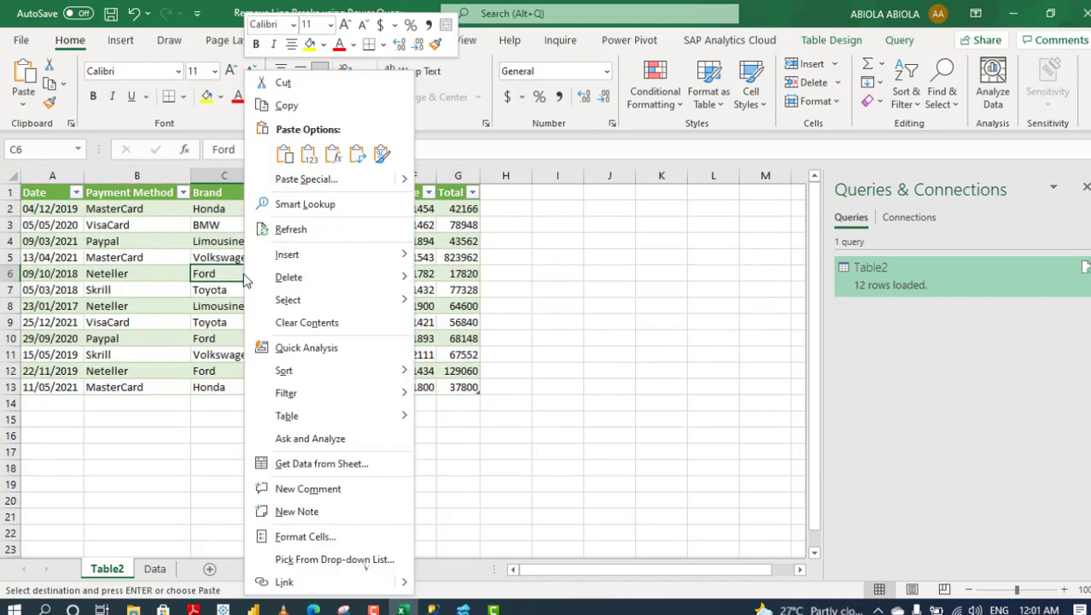
{"action": "left_click", "coordinate": [312, 231]}
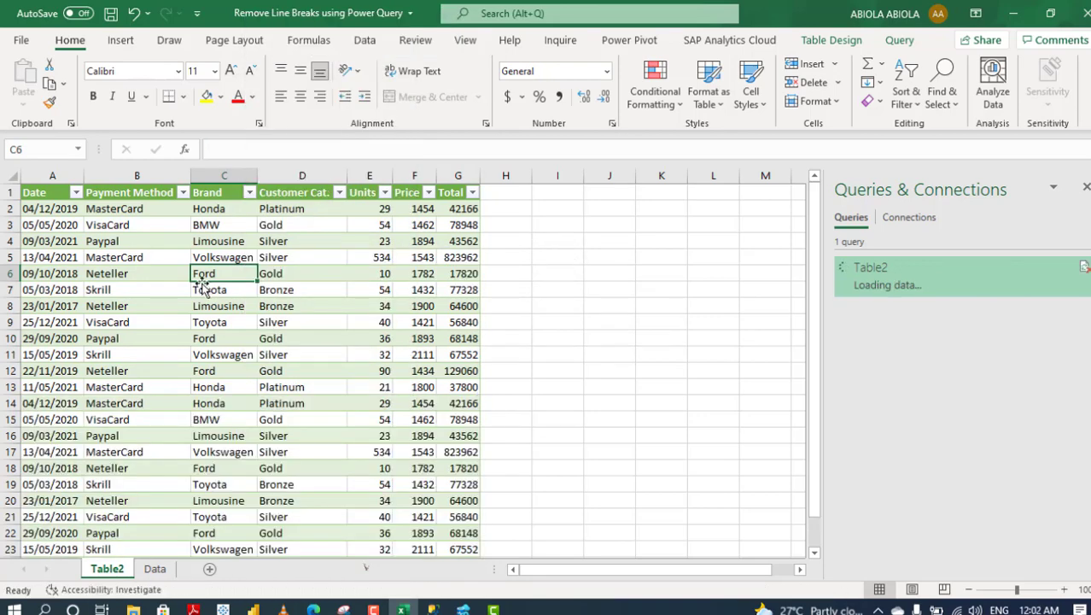
{"action": "left_click_drag", "start_coordinate": [146, 276], "coordinate": [461, 551]}
{"action": "scroll", "coordinate": [337, 455], "scroll_direction": "down", "scroll_amount": 1}
{"action": "left_click", "coordinate": [305, 425]}
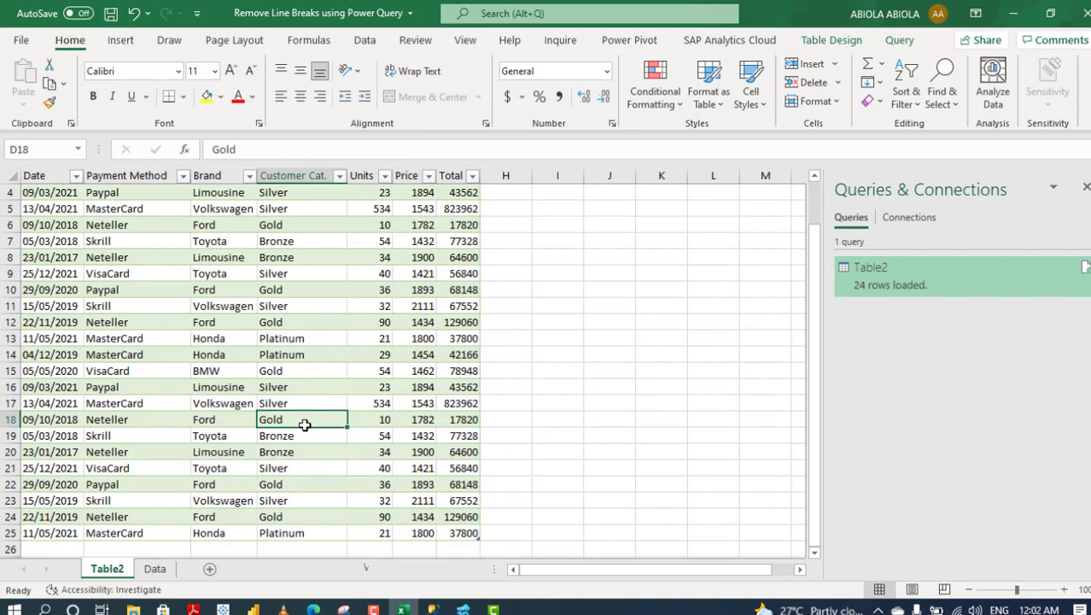